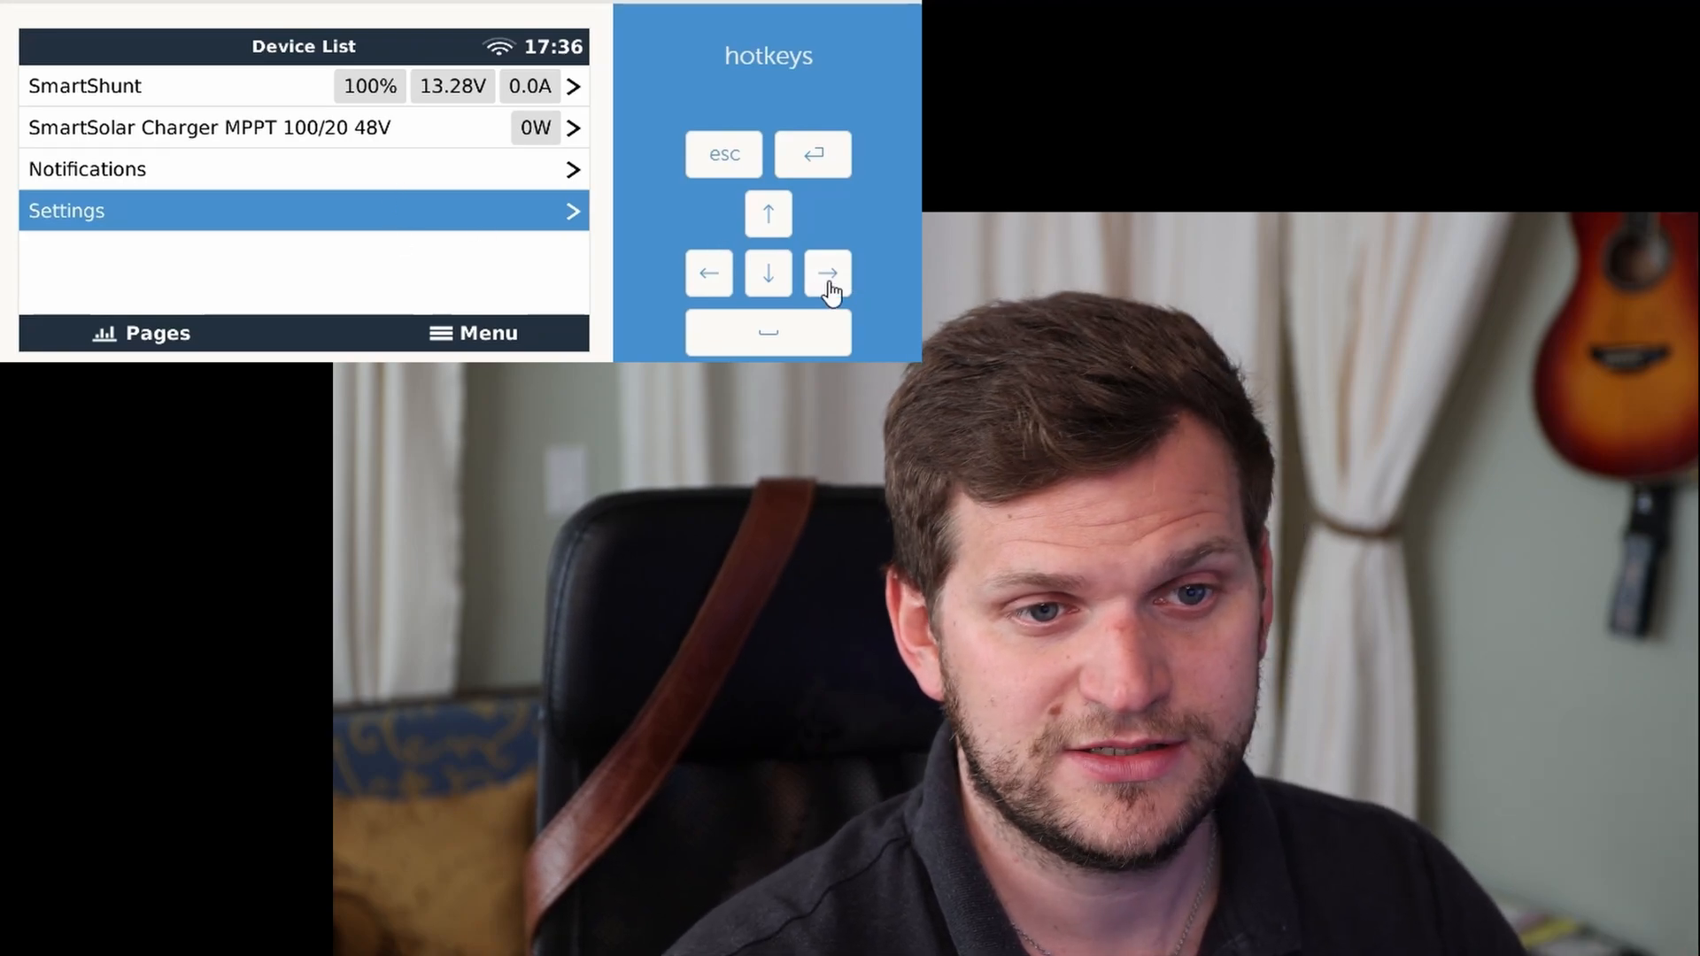
- Navigate from the Device List into Settings and onto the Firmware page showing v2.85
left_click(768, 214)
left_click(769, 276)
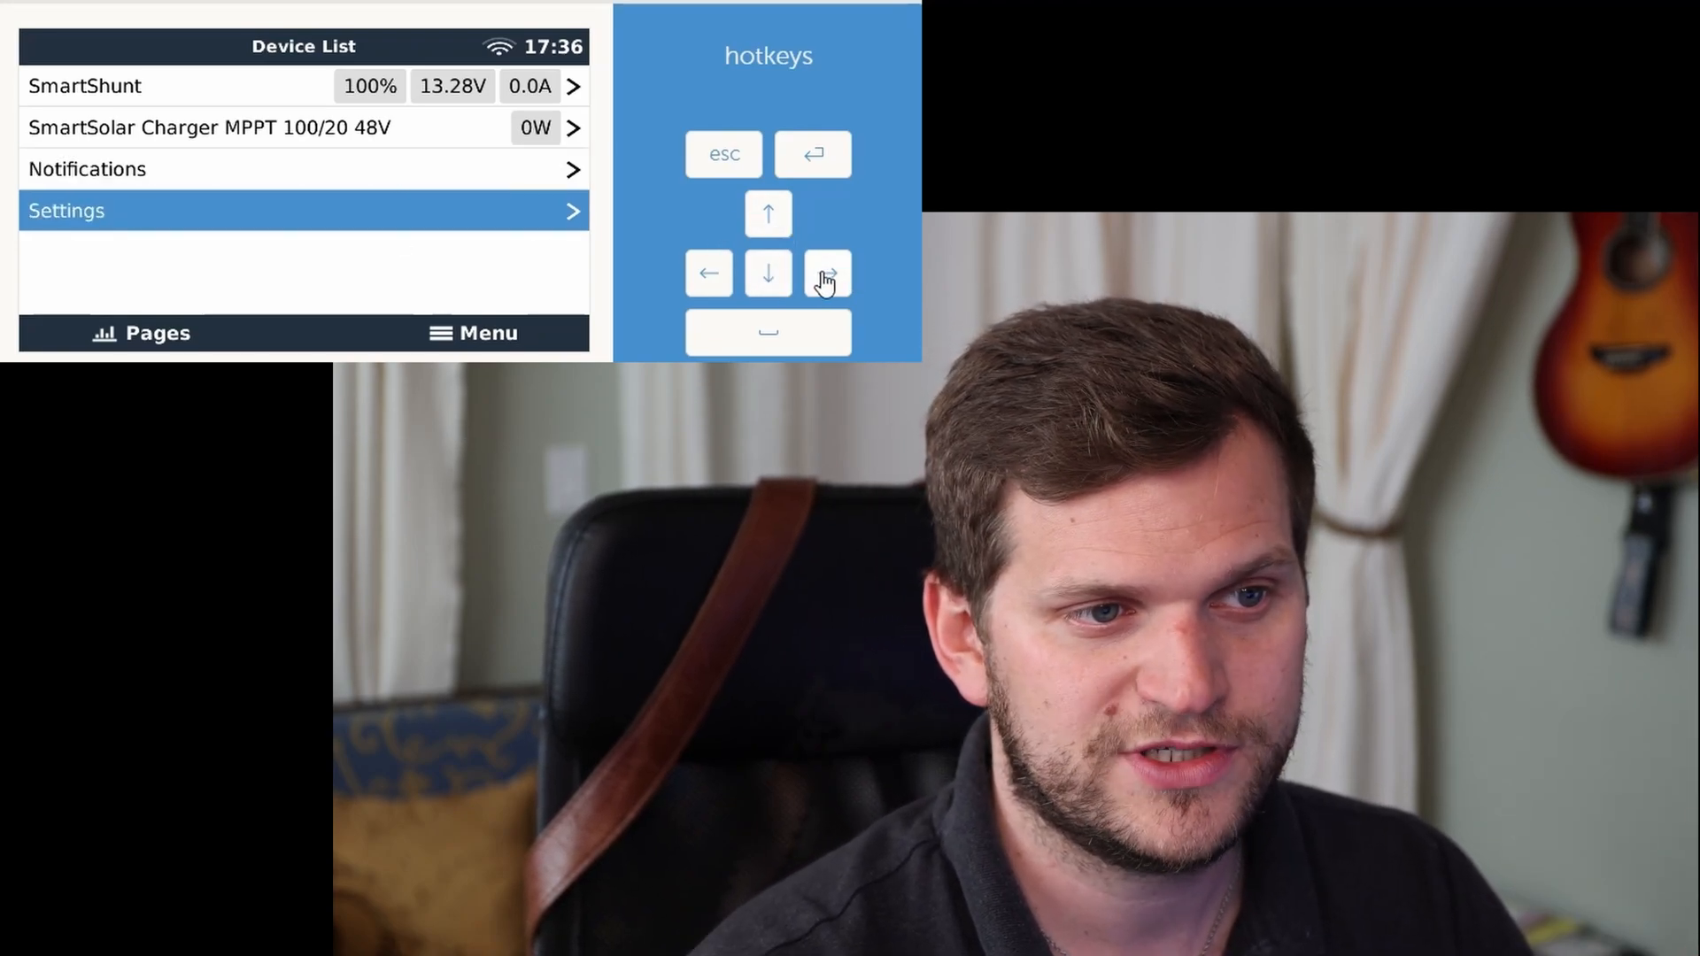
left_click(827, 274)
left_click(768, 280)
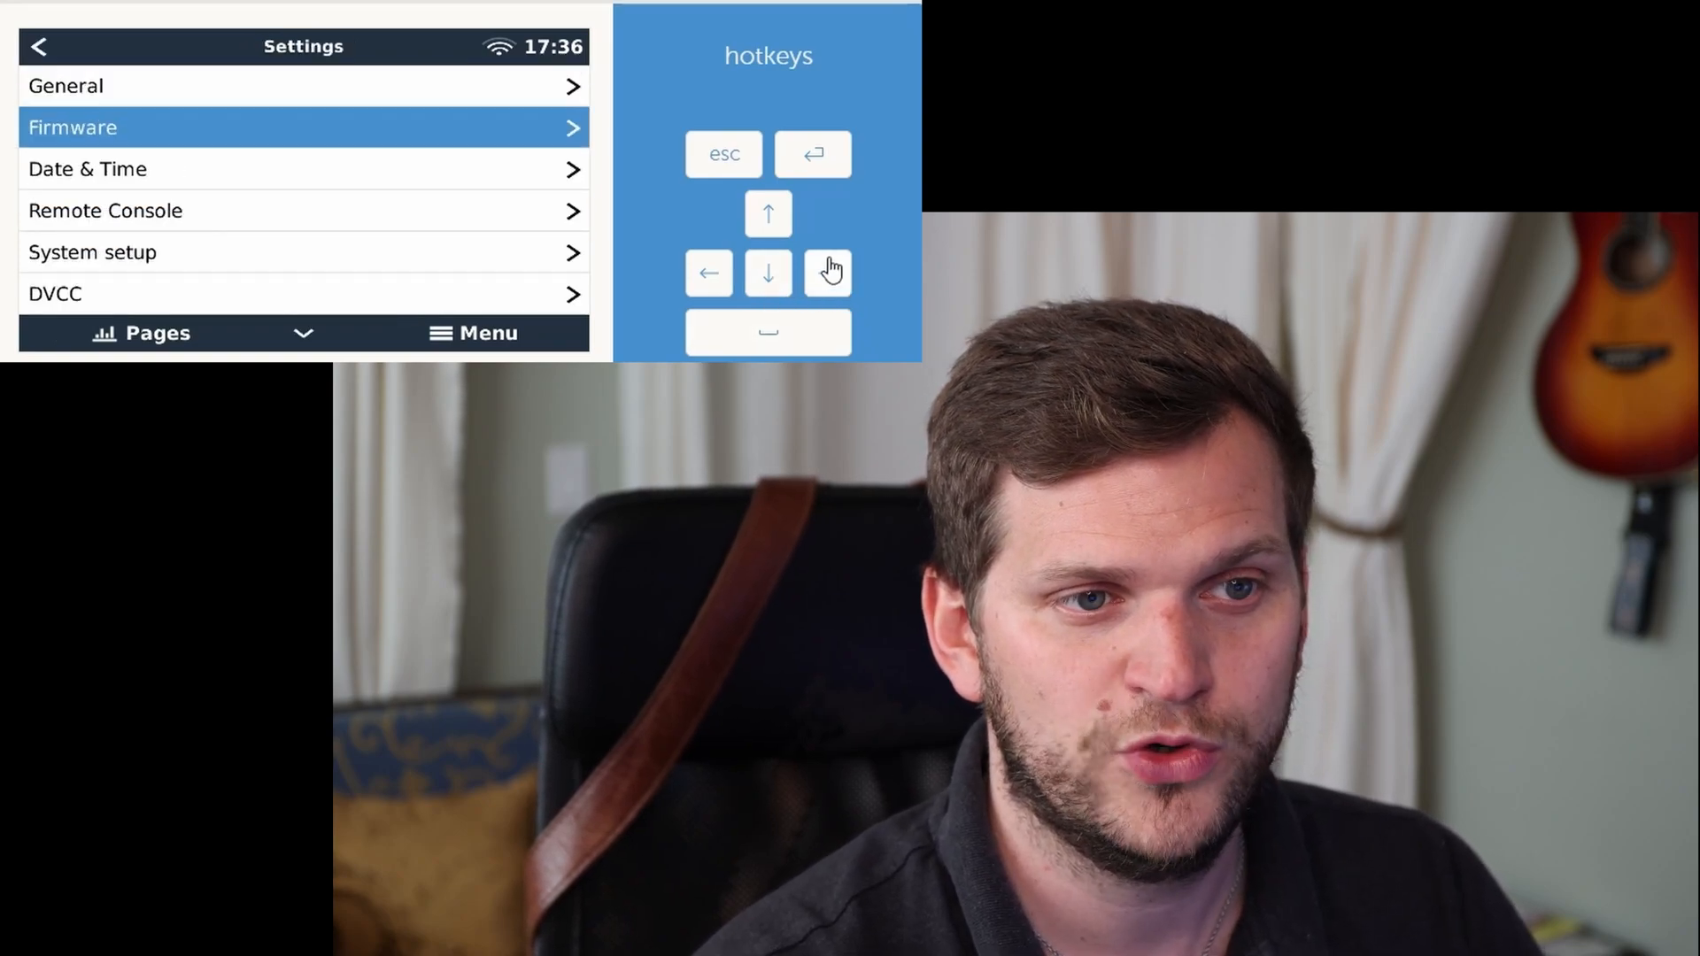
left_click(832, 271)
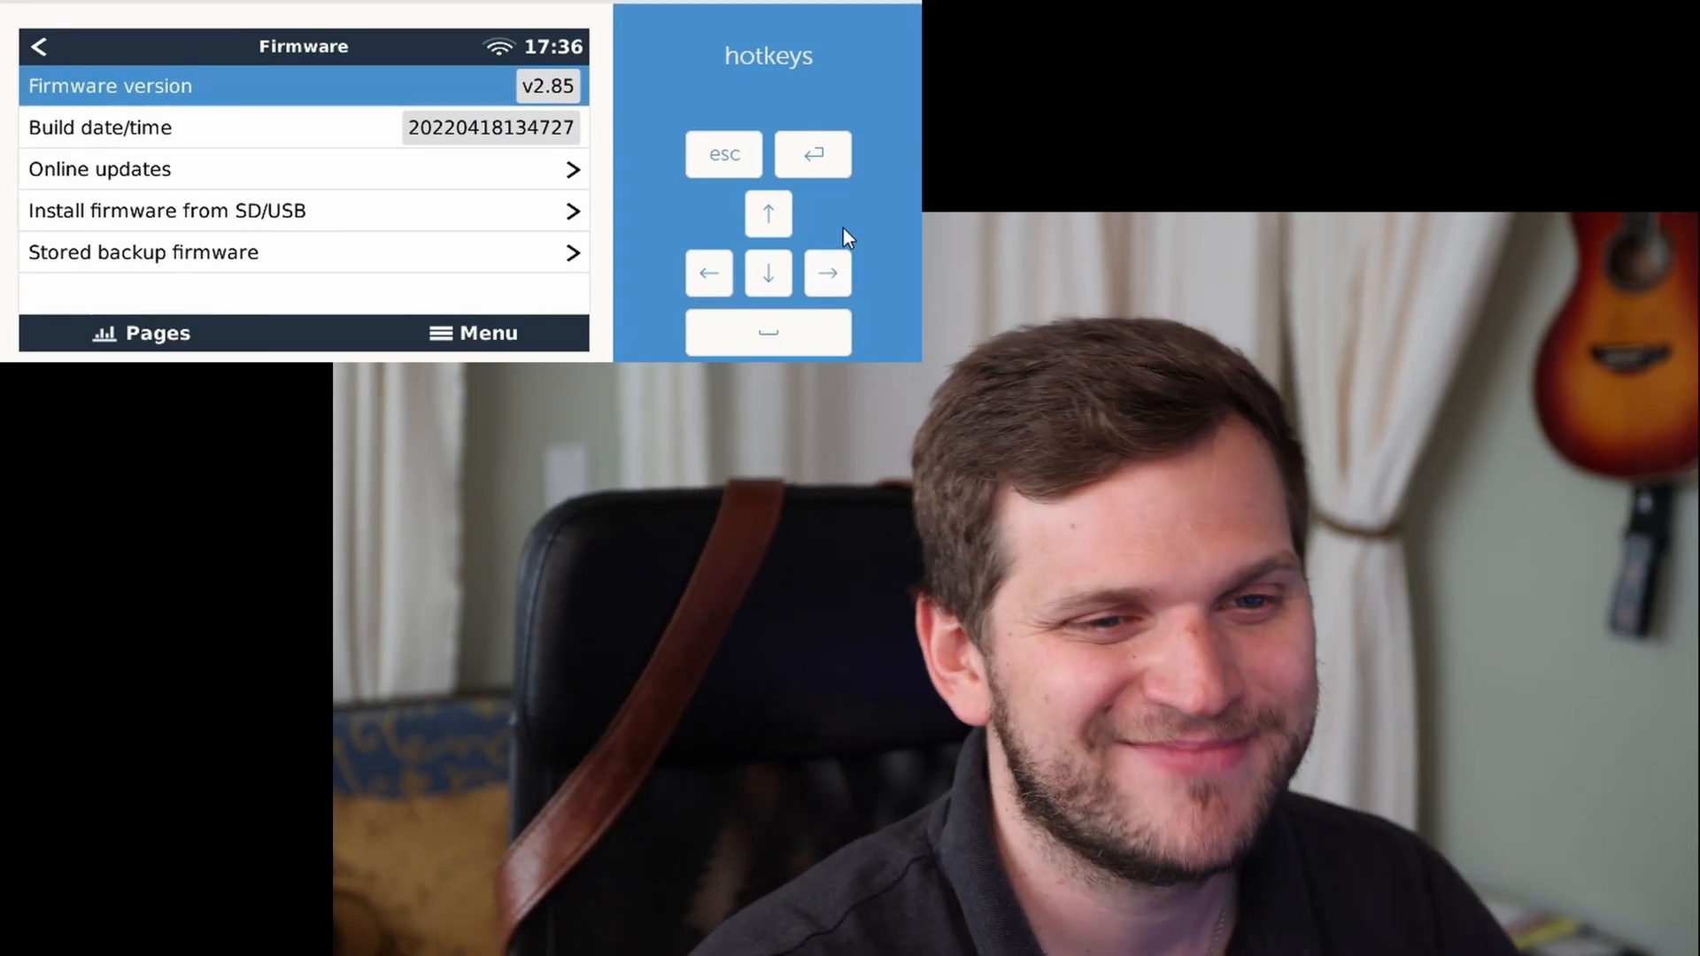
- Enter the Online updates page and browse its Update feed and available-update rows
left_click(791, 284)
left_click(791, 285)
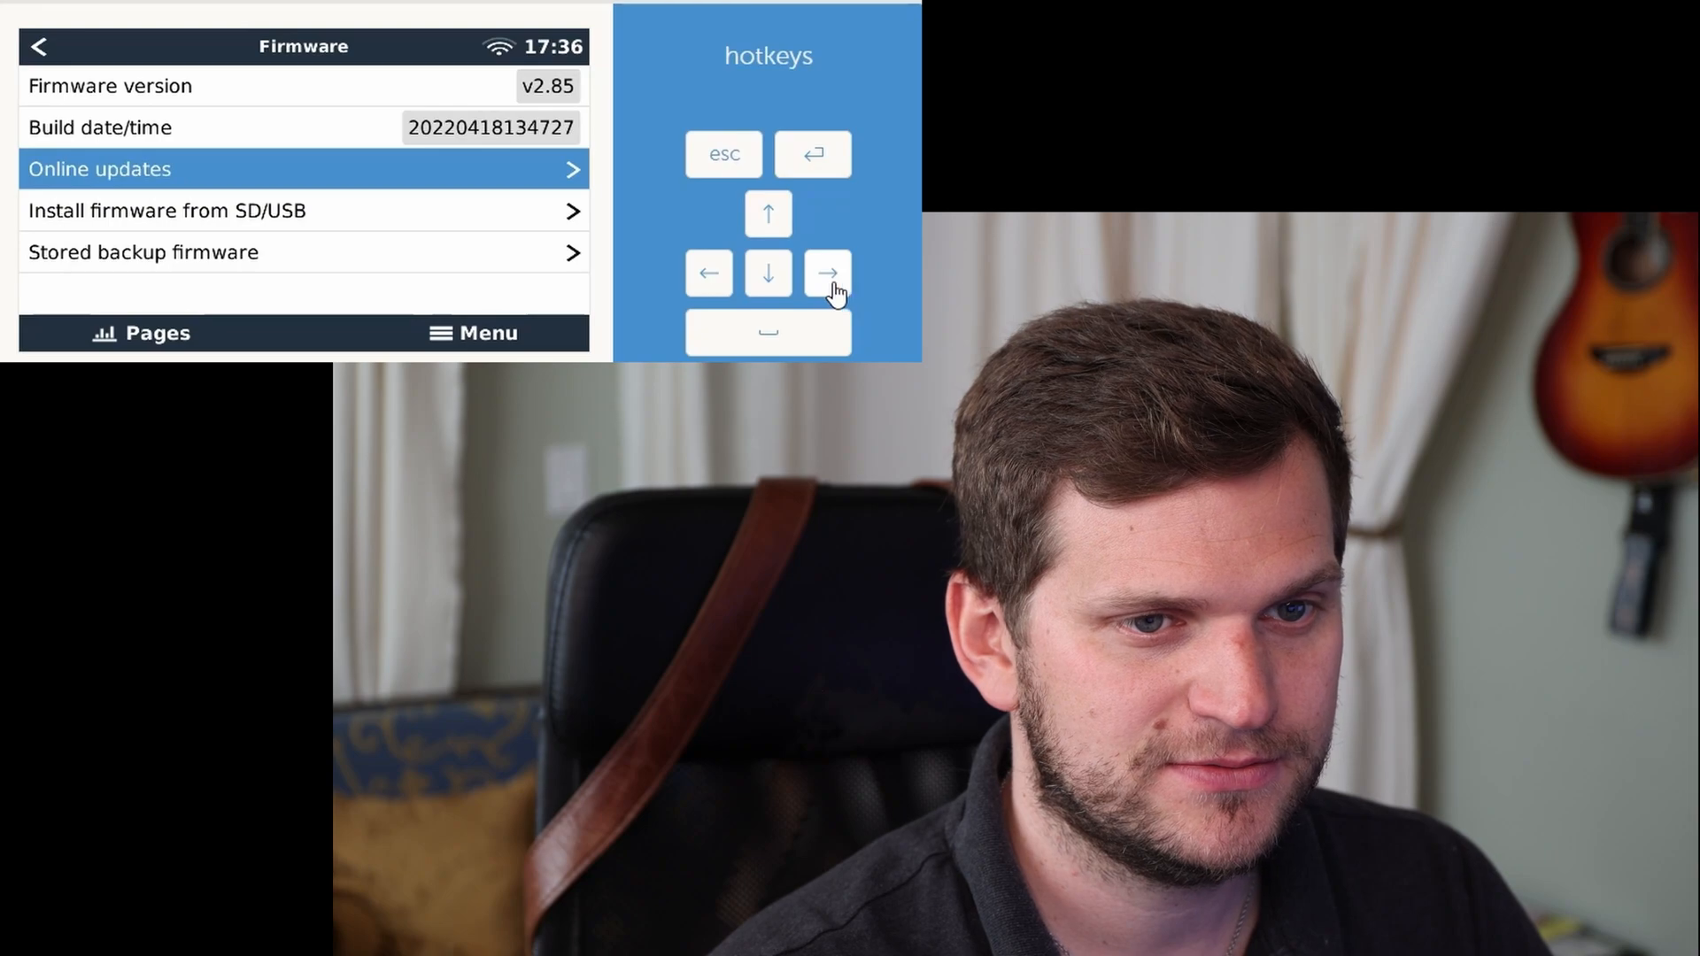
left_click(832, 283)
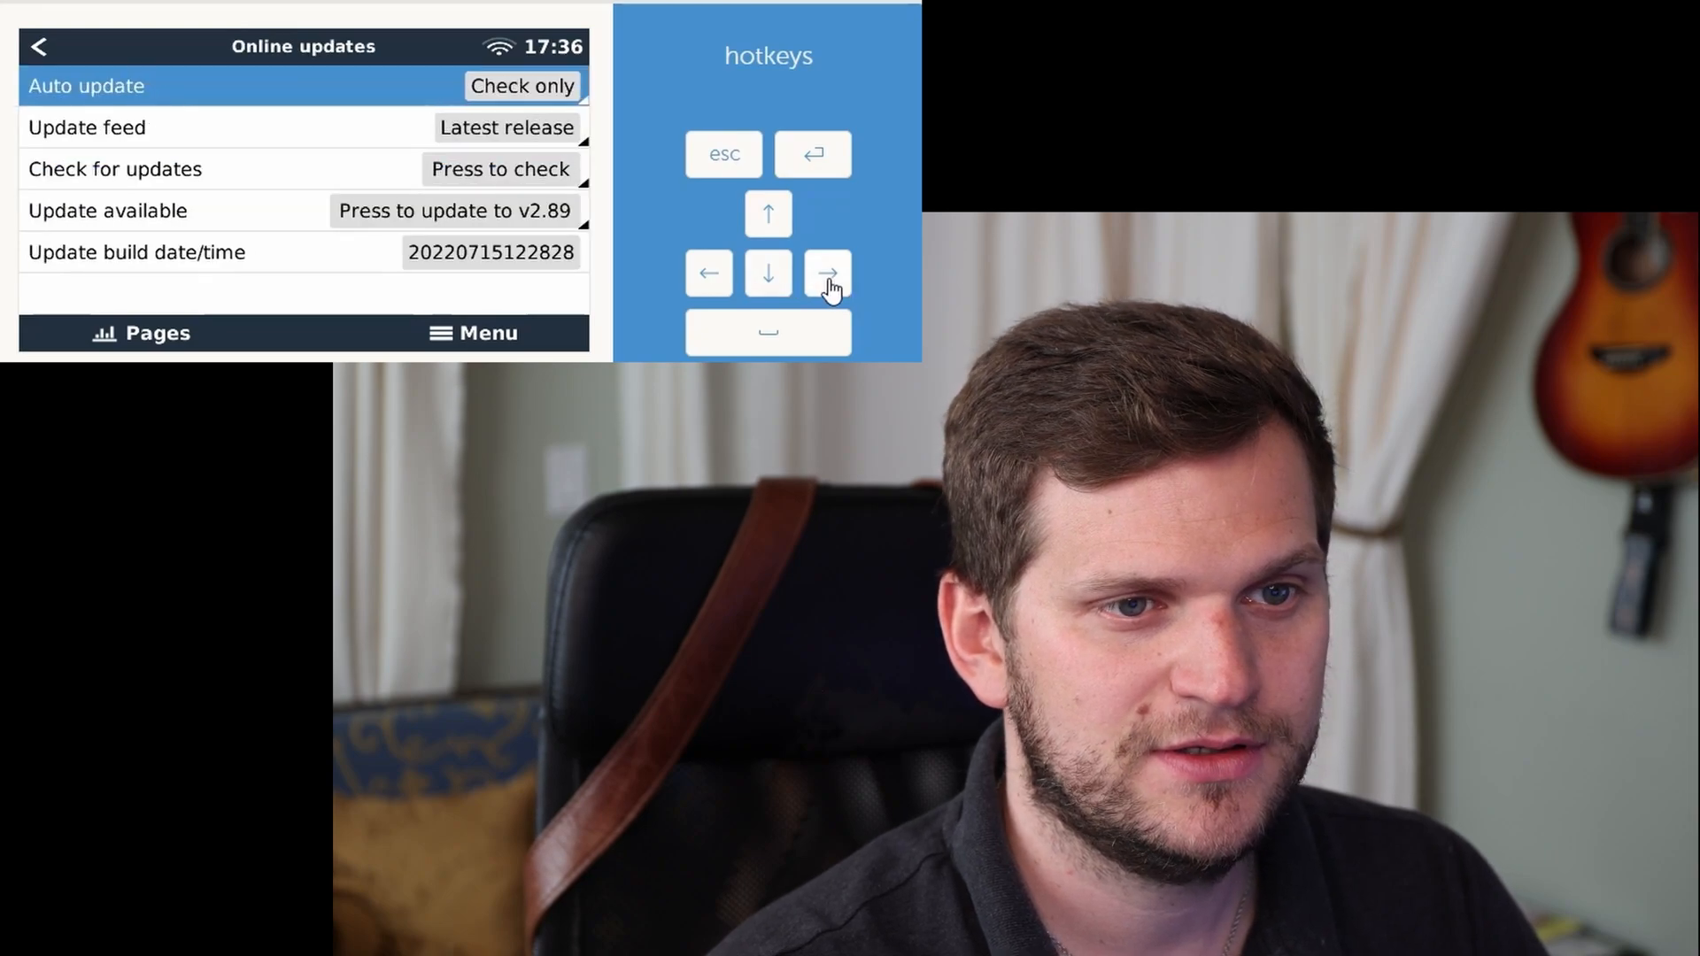
left_click(765, 286)
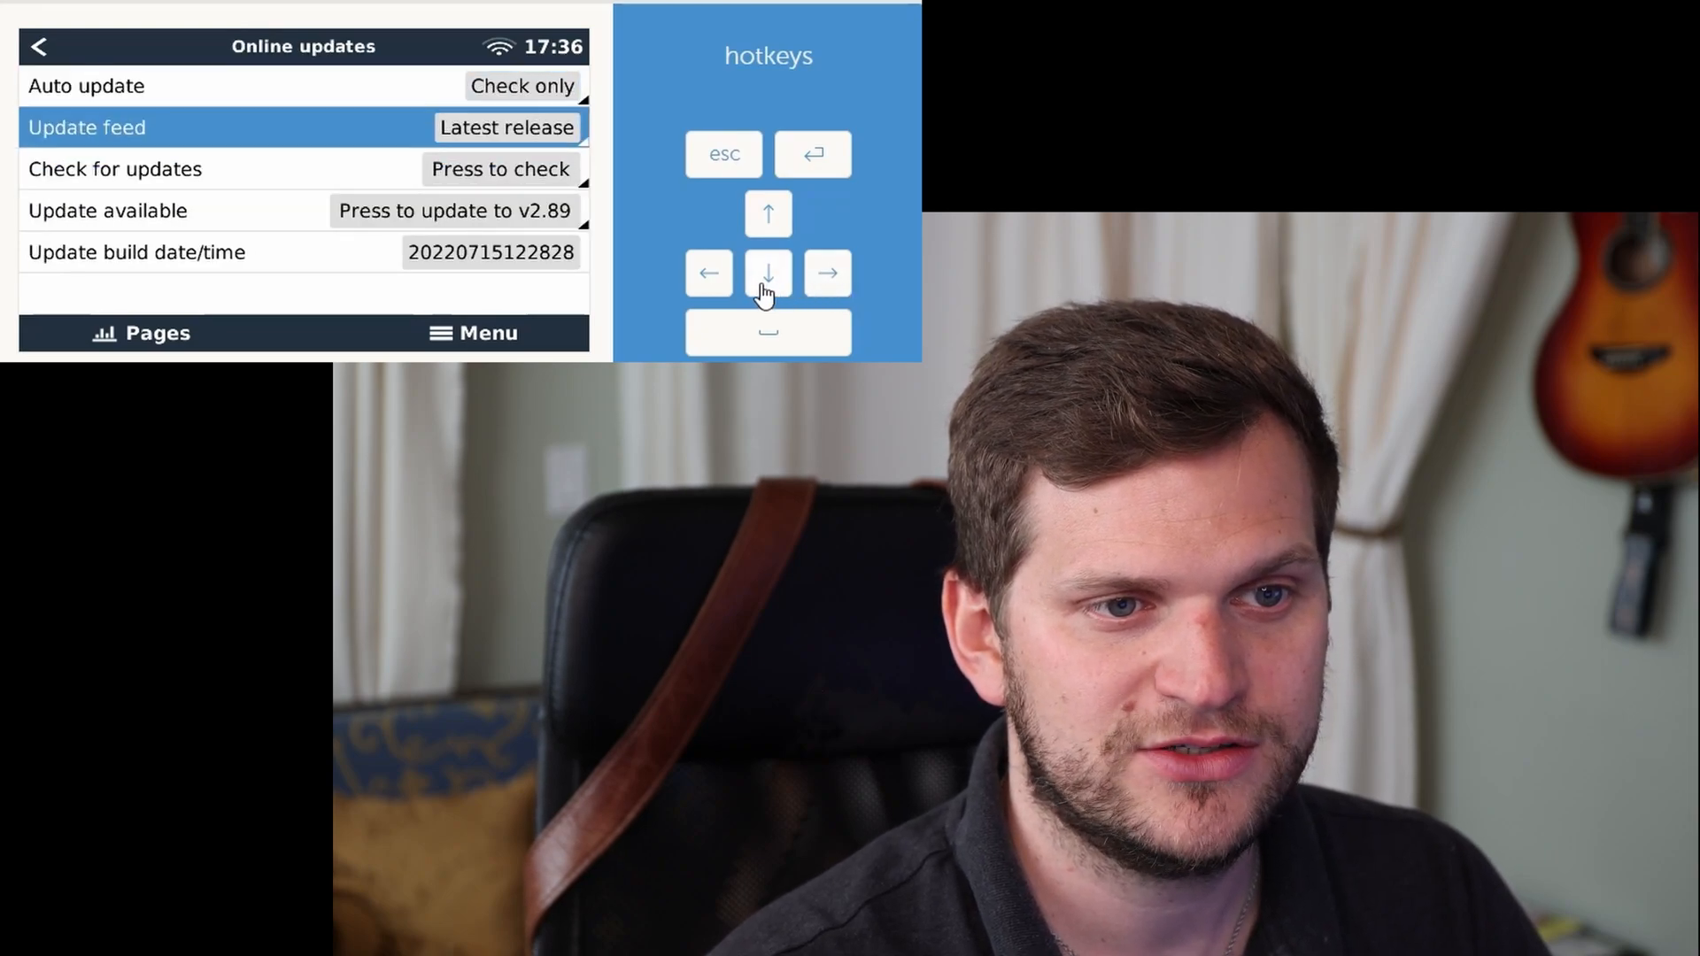
left_click(765, 285)
left_click(766, 285)
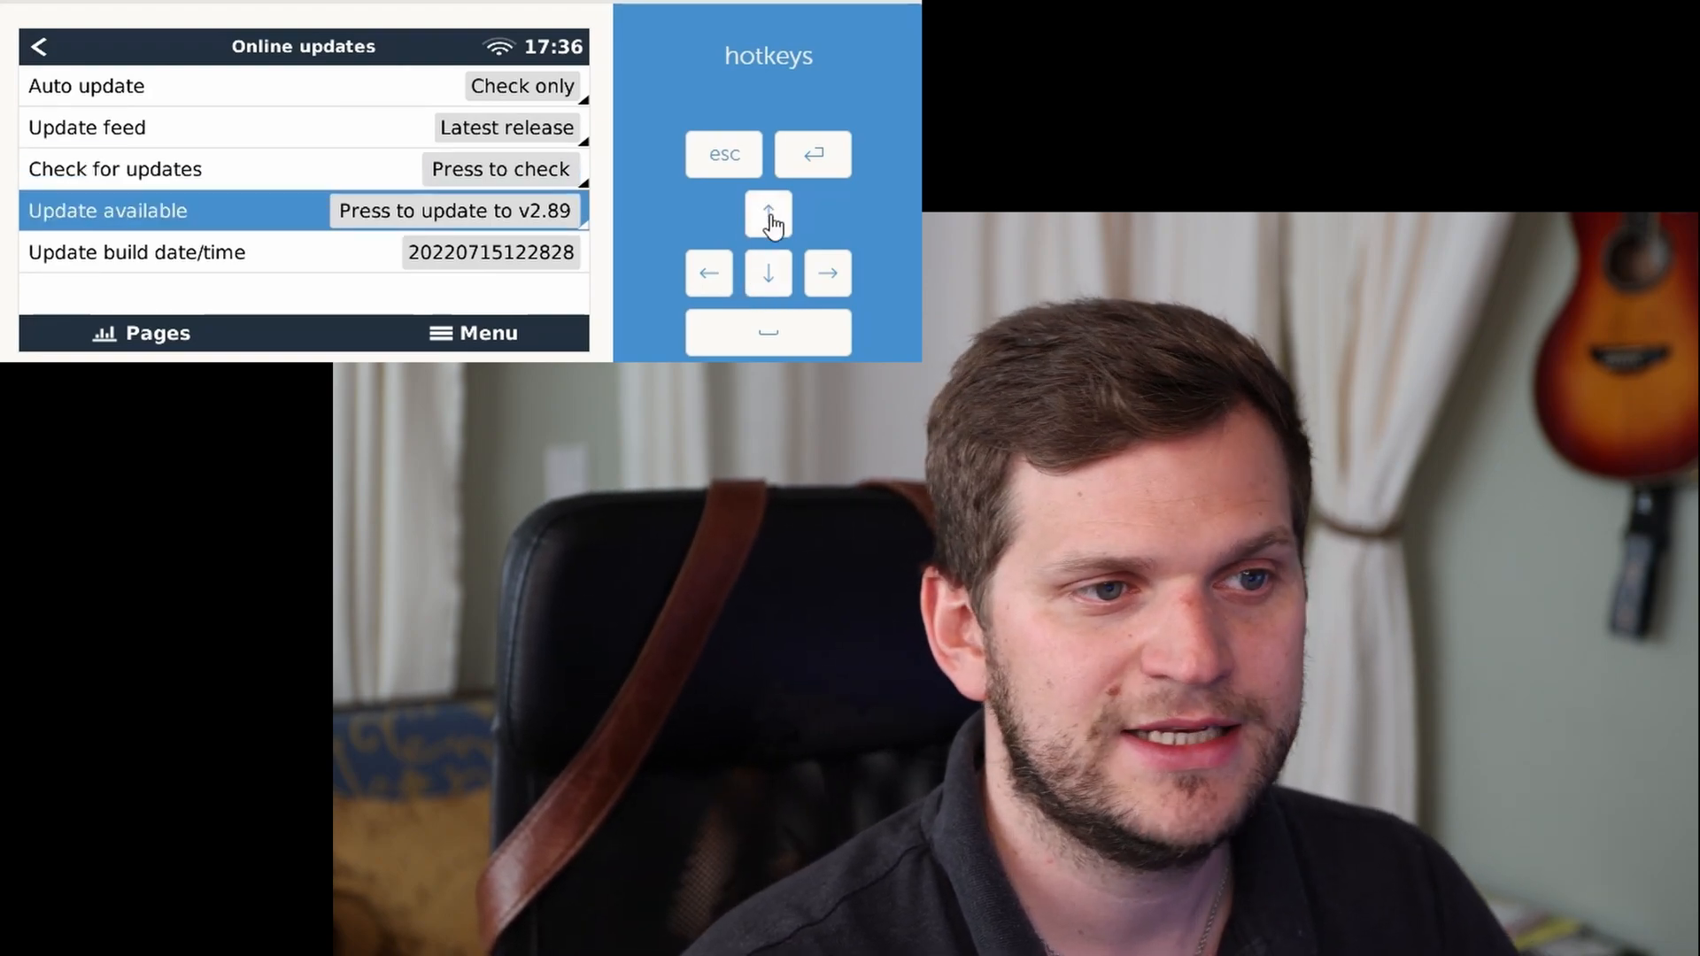
left_click(768, 216)
left_click(768, 215)
- Run Check for updates, then select the available v2.89 update and start installing it
left_click(768, 274)
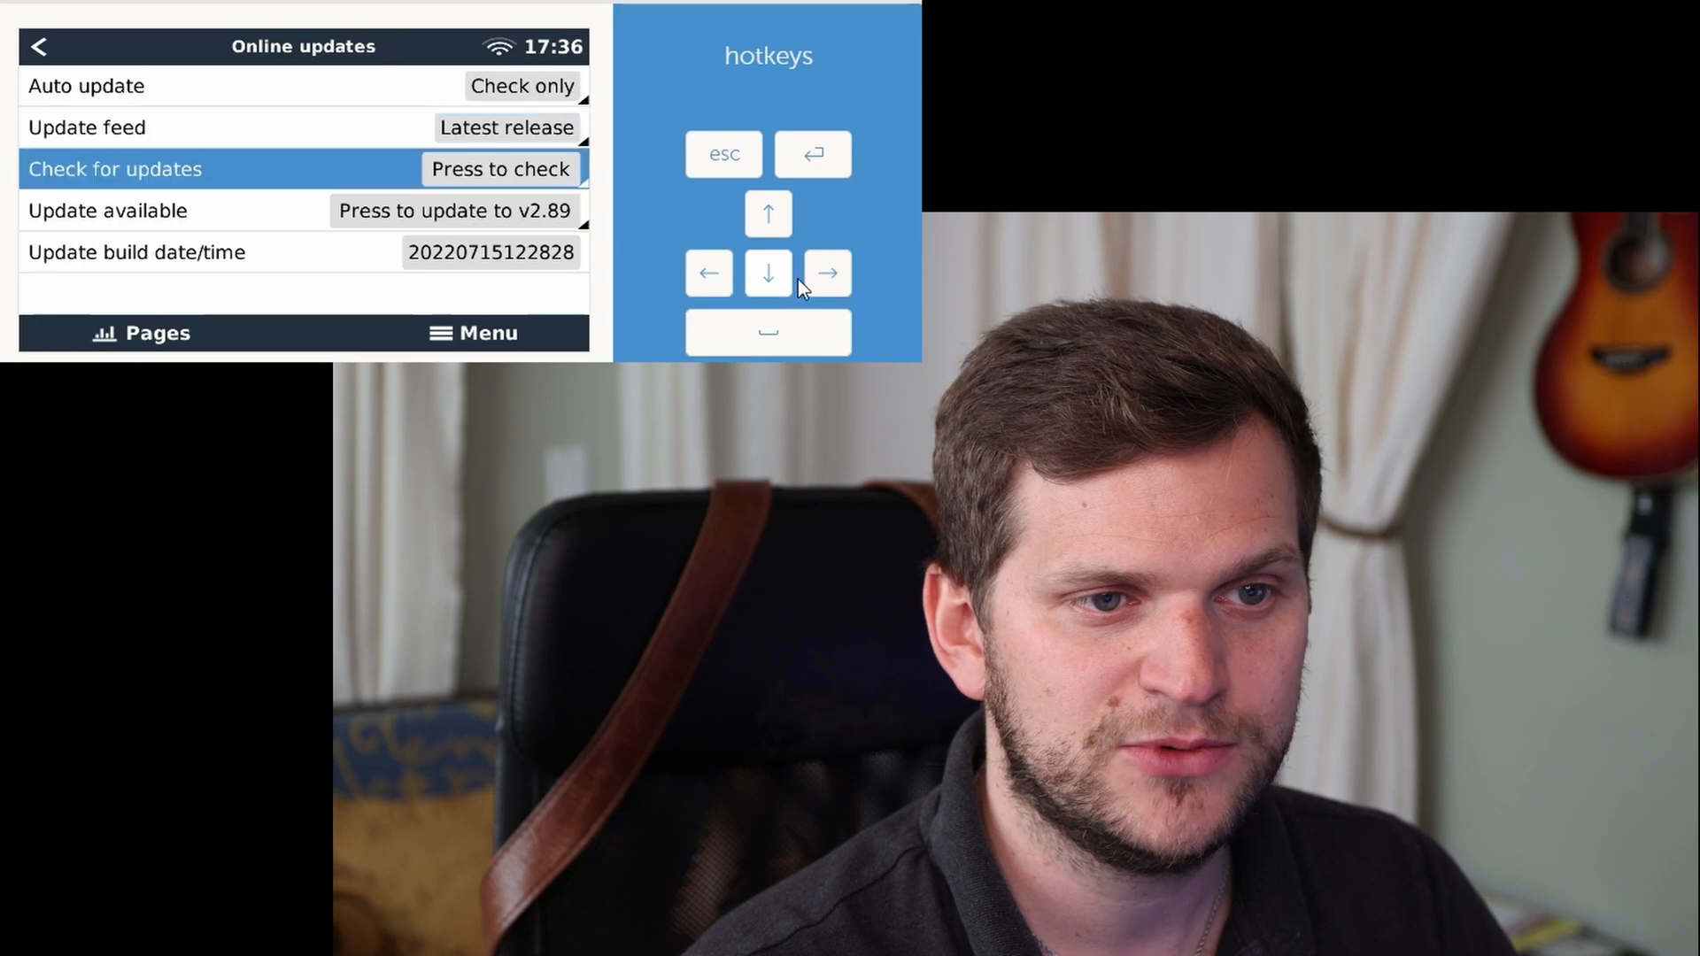
left_click(826, 274)
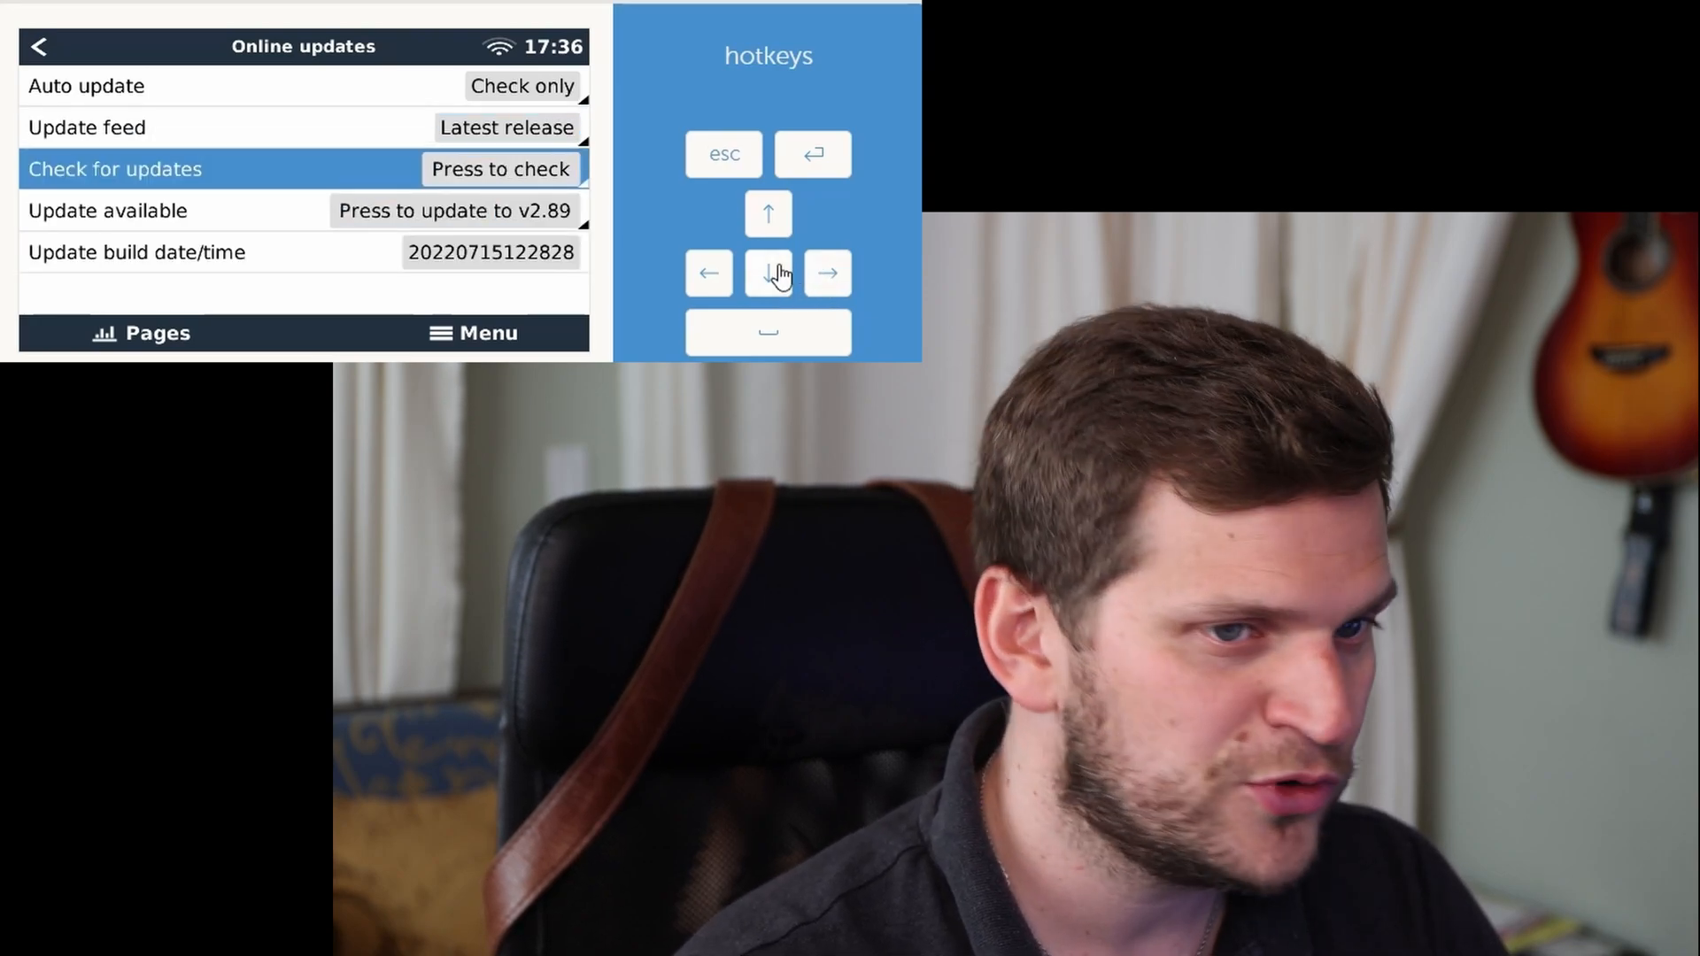
left_click(771, 274)
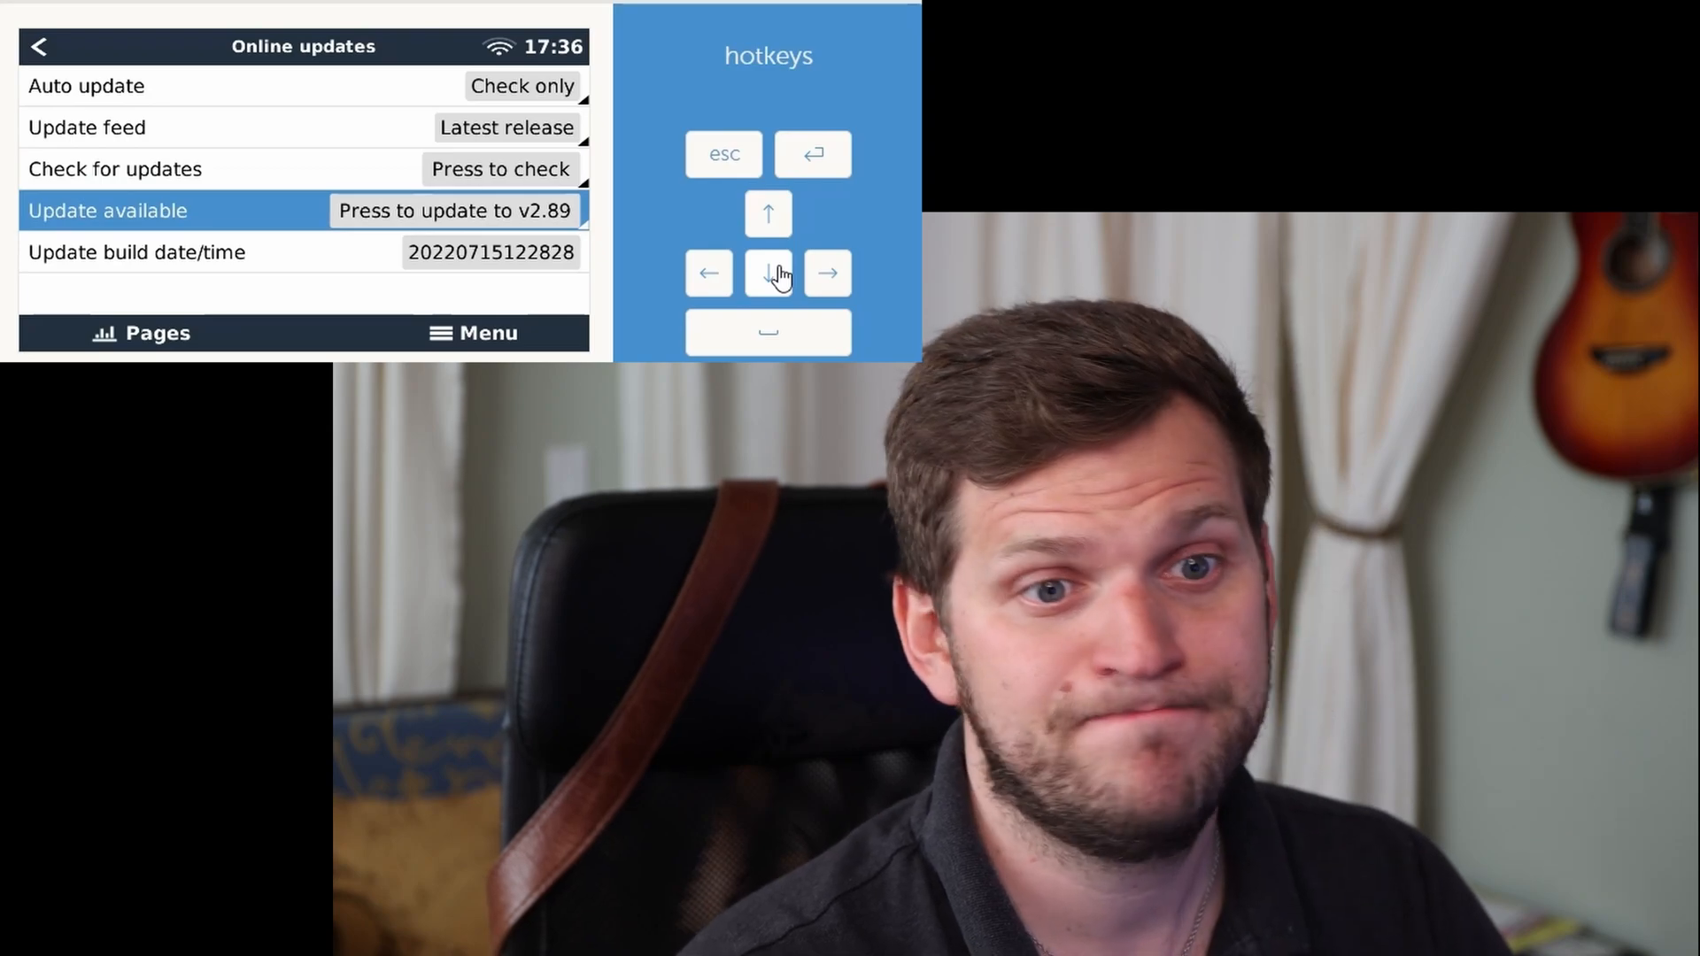
left_click(835, 282)
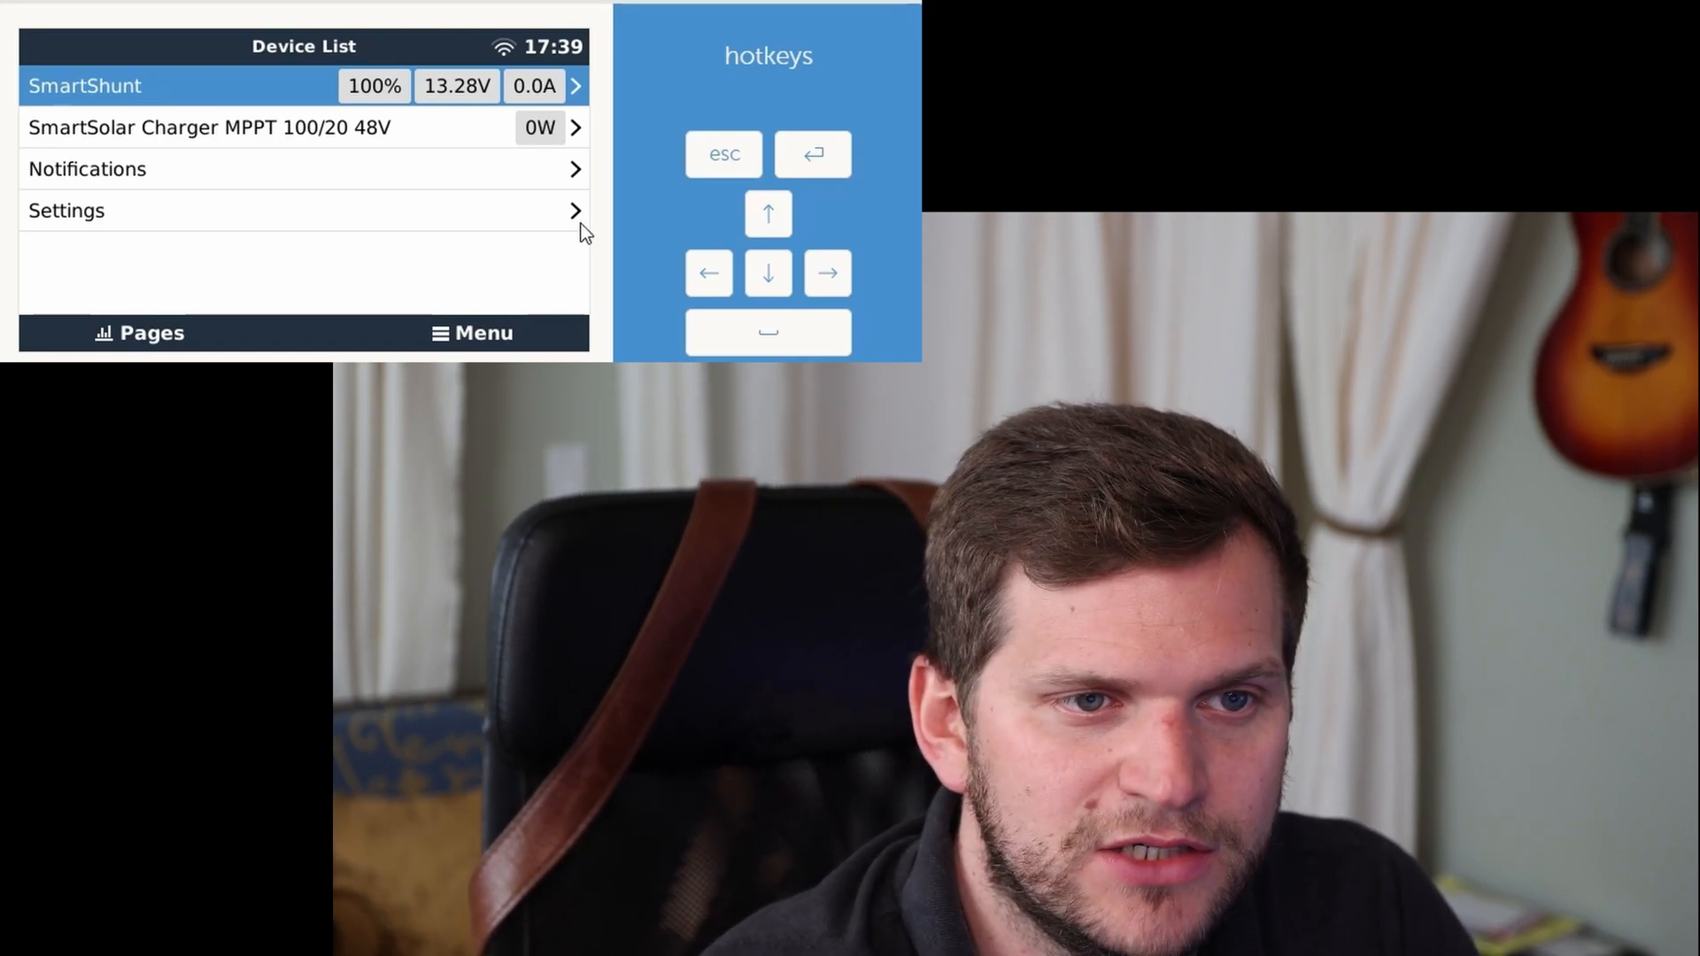
- Navigate into Settings > Firmware and confirm the version now reads v2.89
left_click(771, 274)
left_click(771, 276)
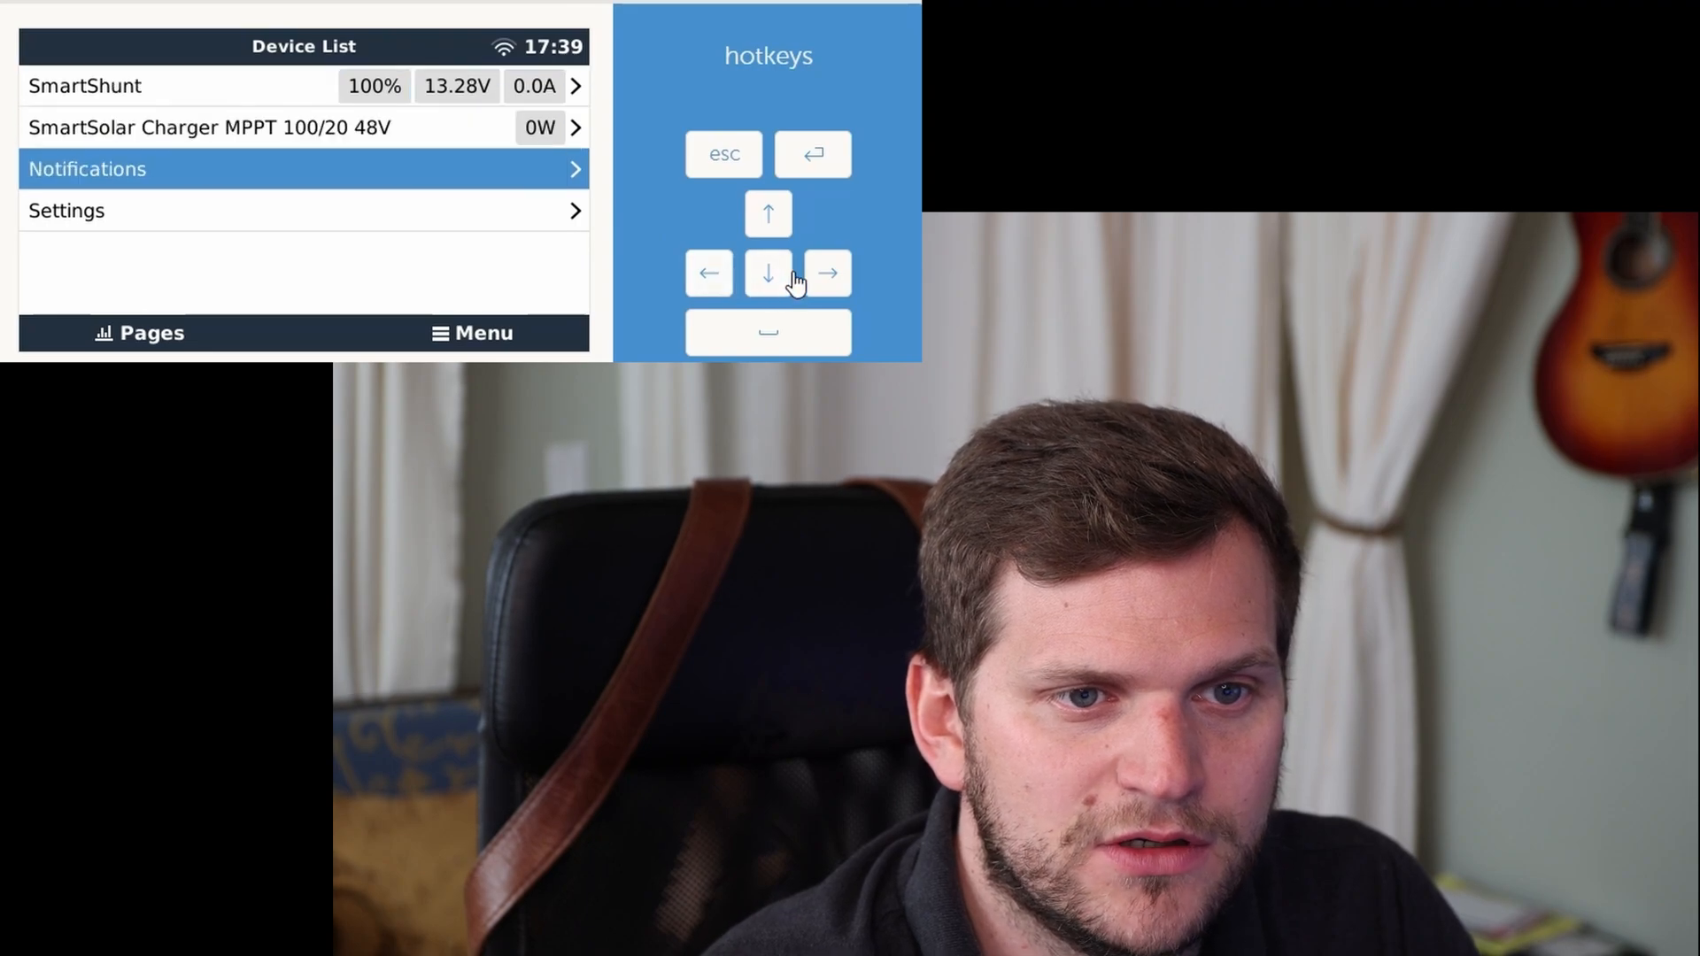
left_click(783, 277)
left_click(829, 275)
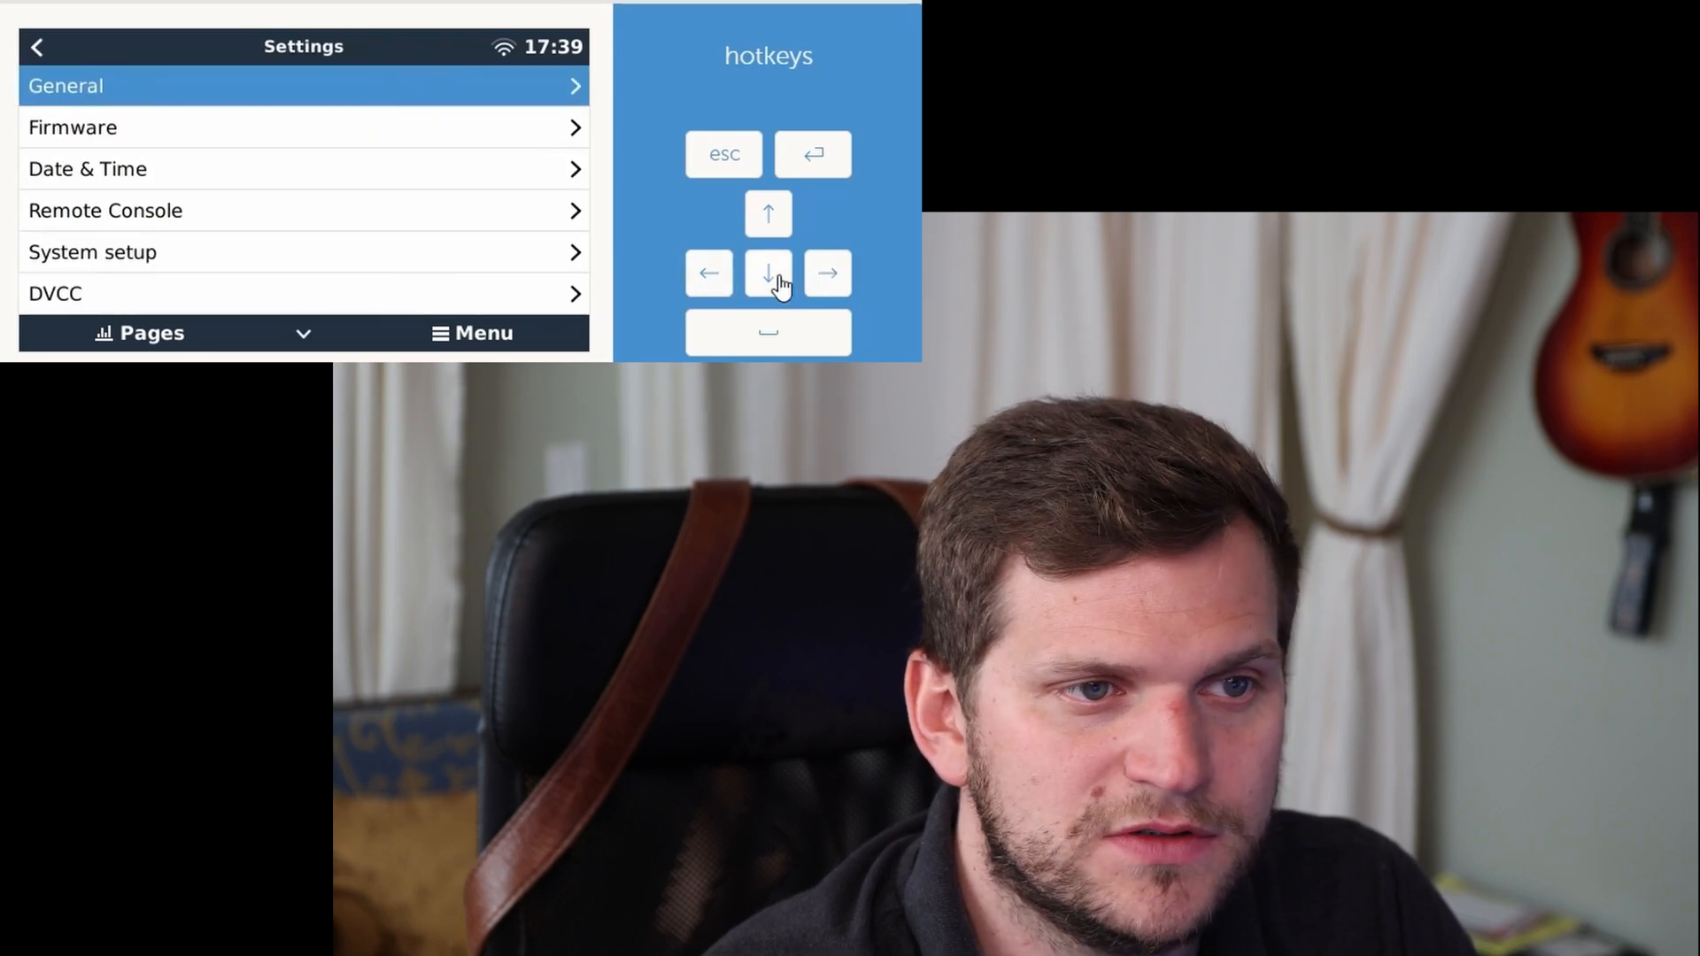
left_click(771, 274)
left_click(829, 279)
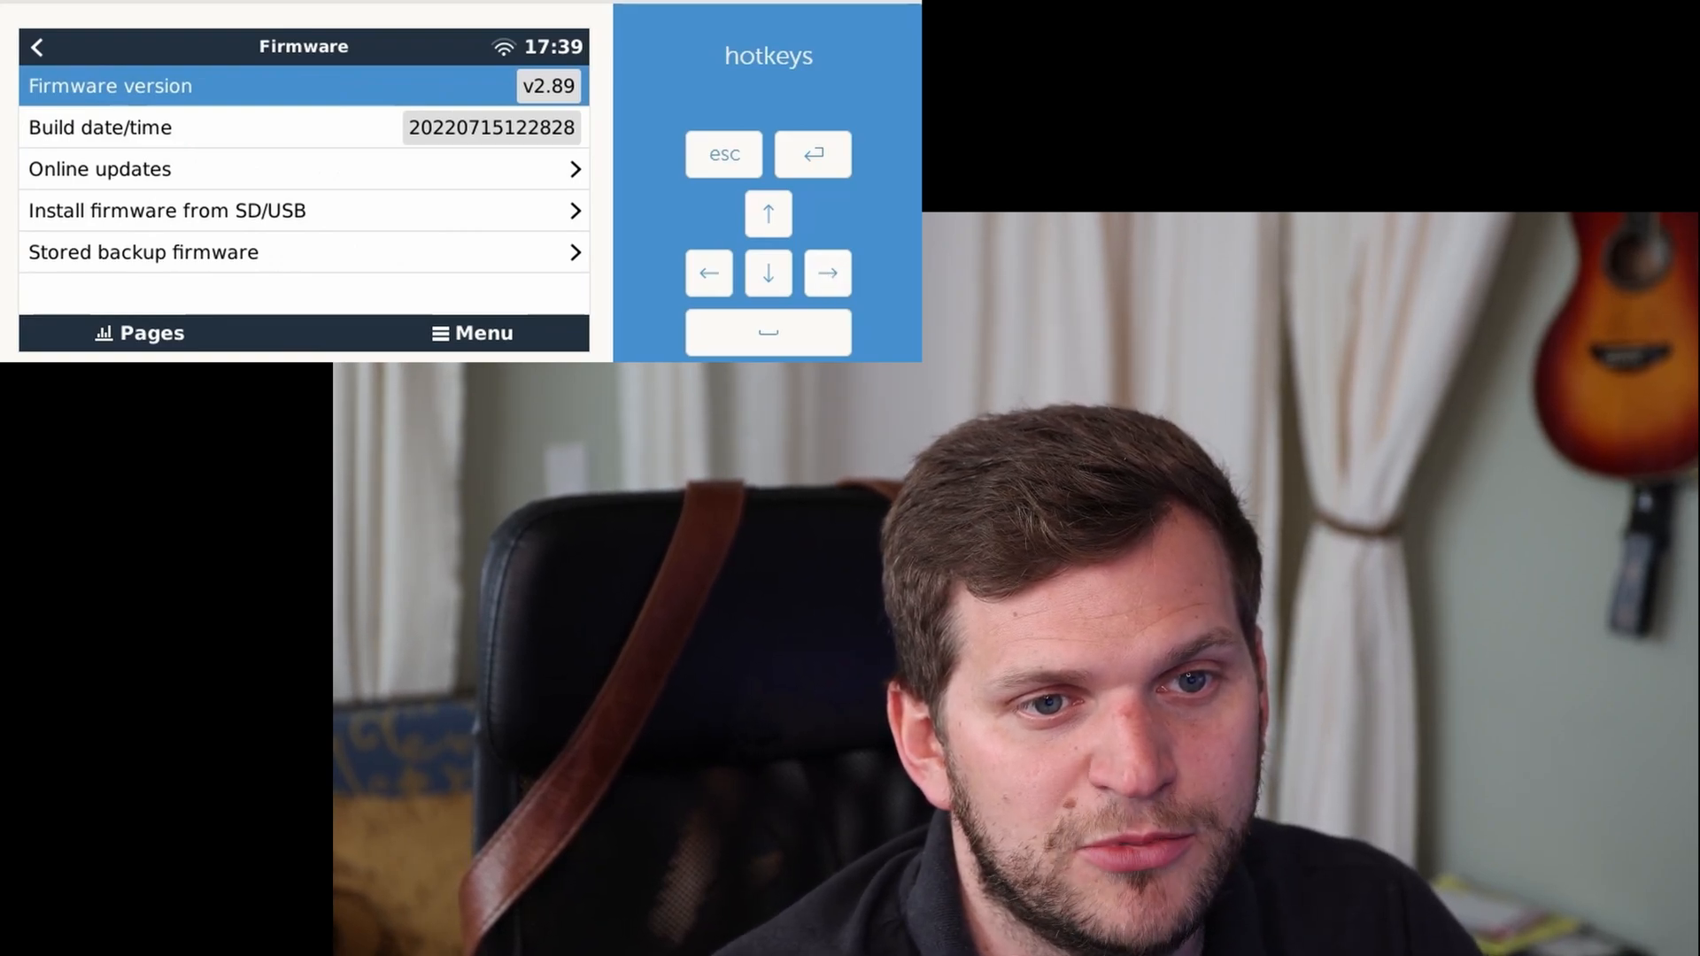
- Enter Online updates and run Check for updates, which reports no newer version
left_click(773, 274)
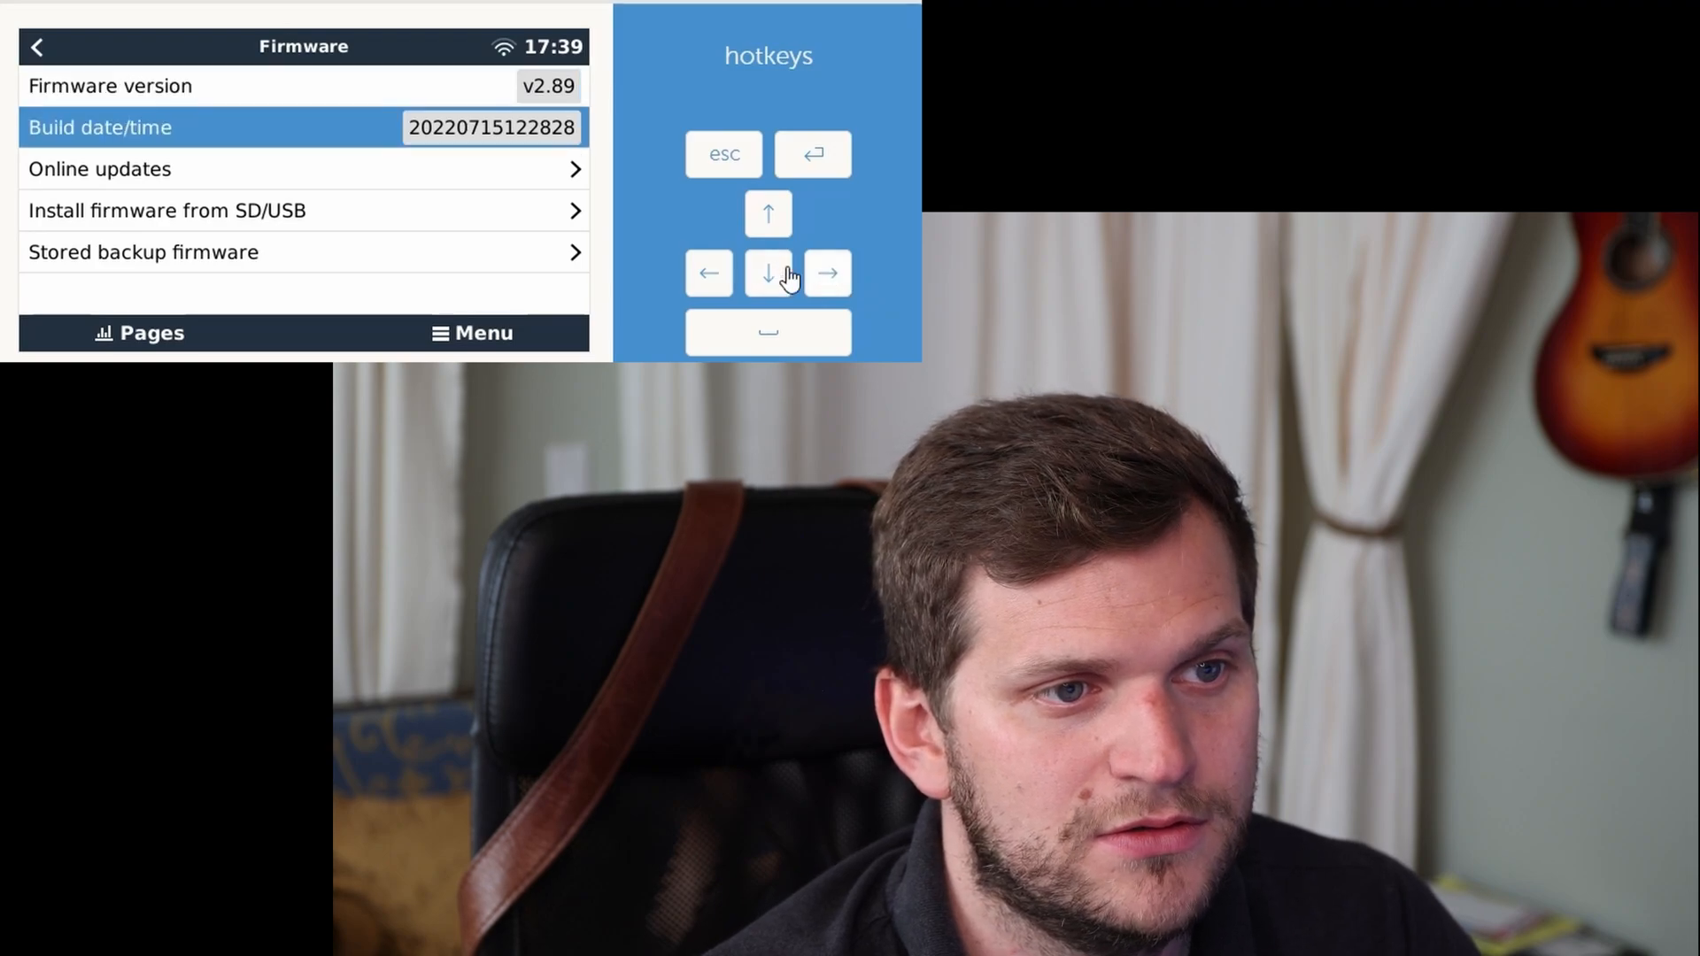
left_click(781, 281)
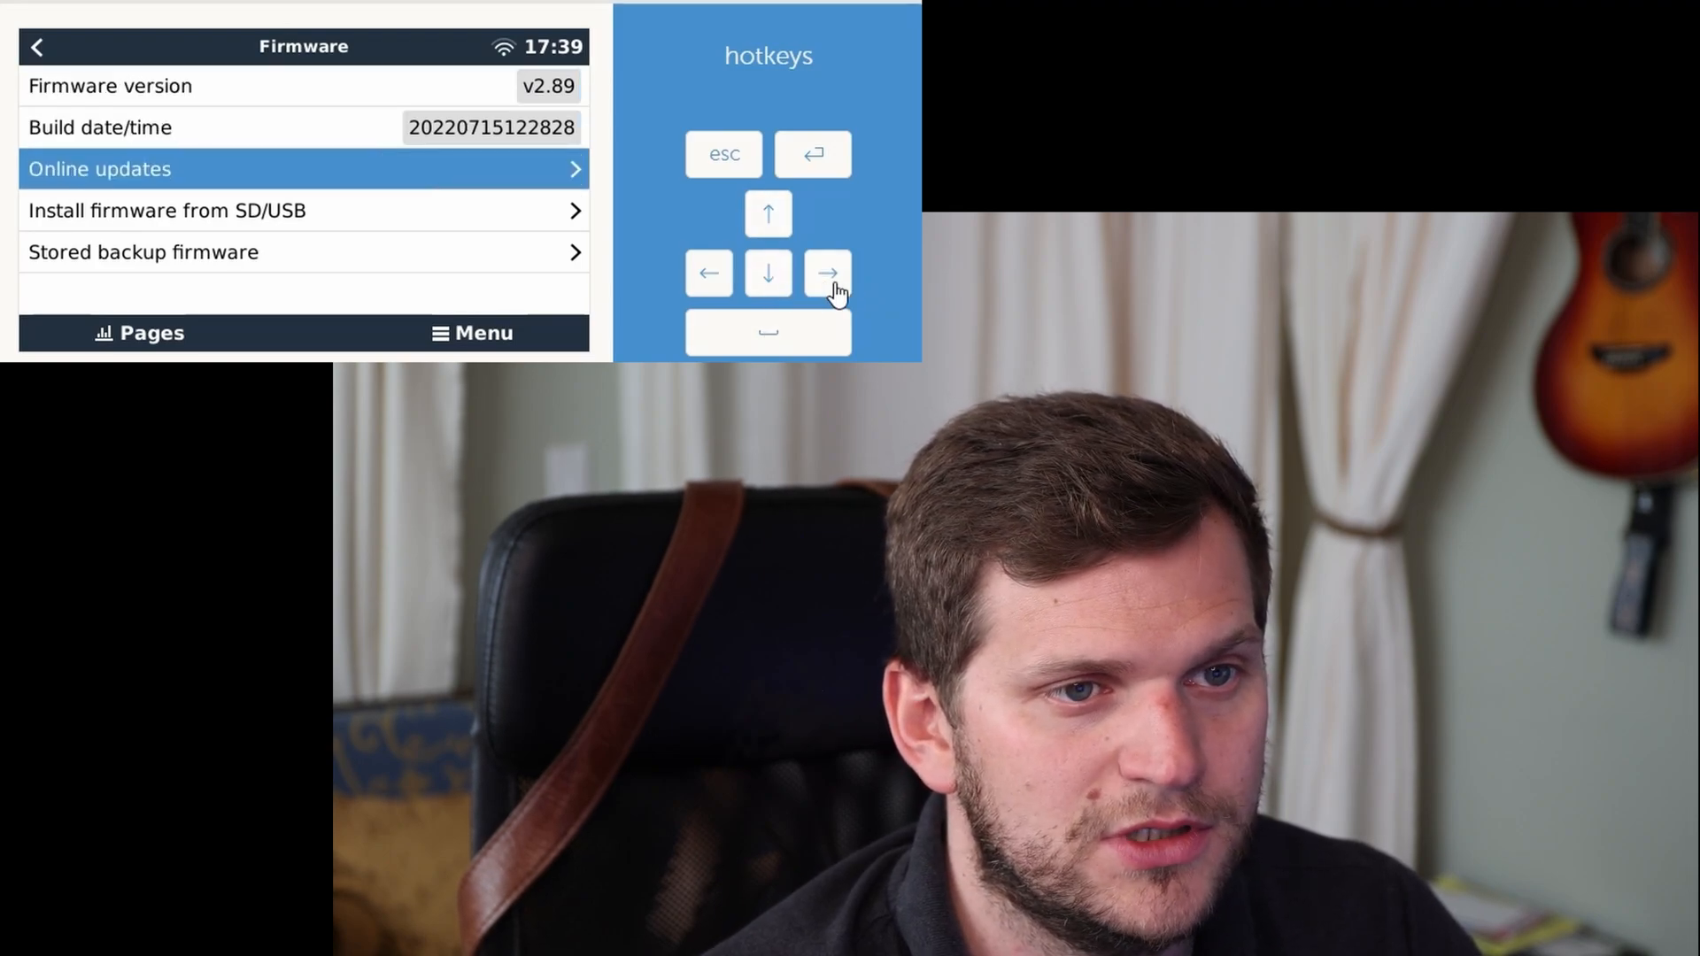
left_click(840, 281)
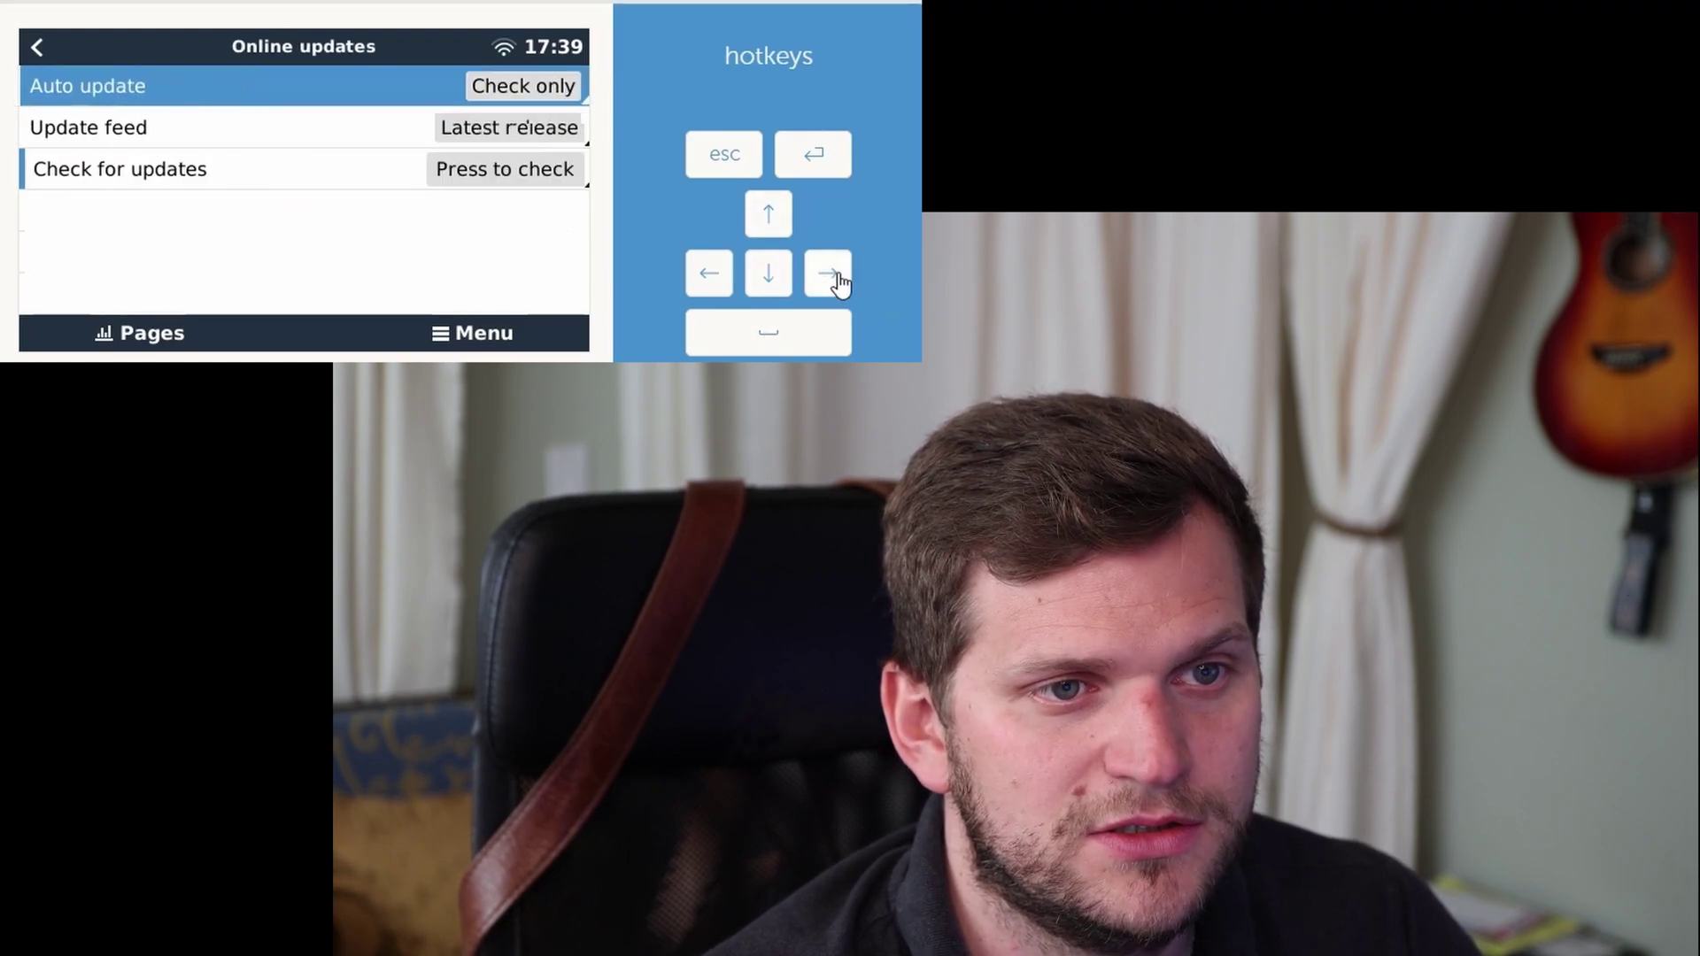
double_click(776, 277)
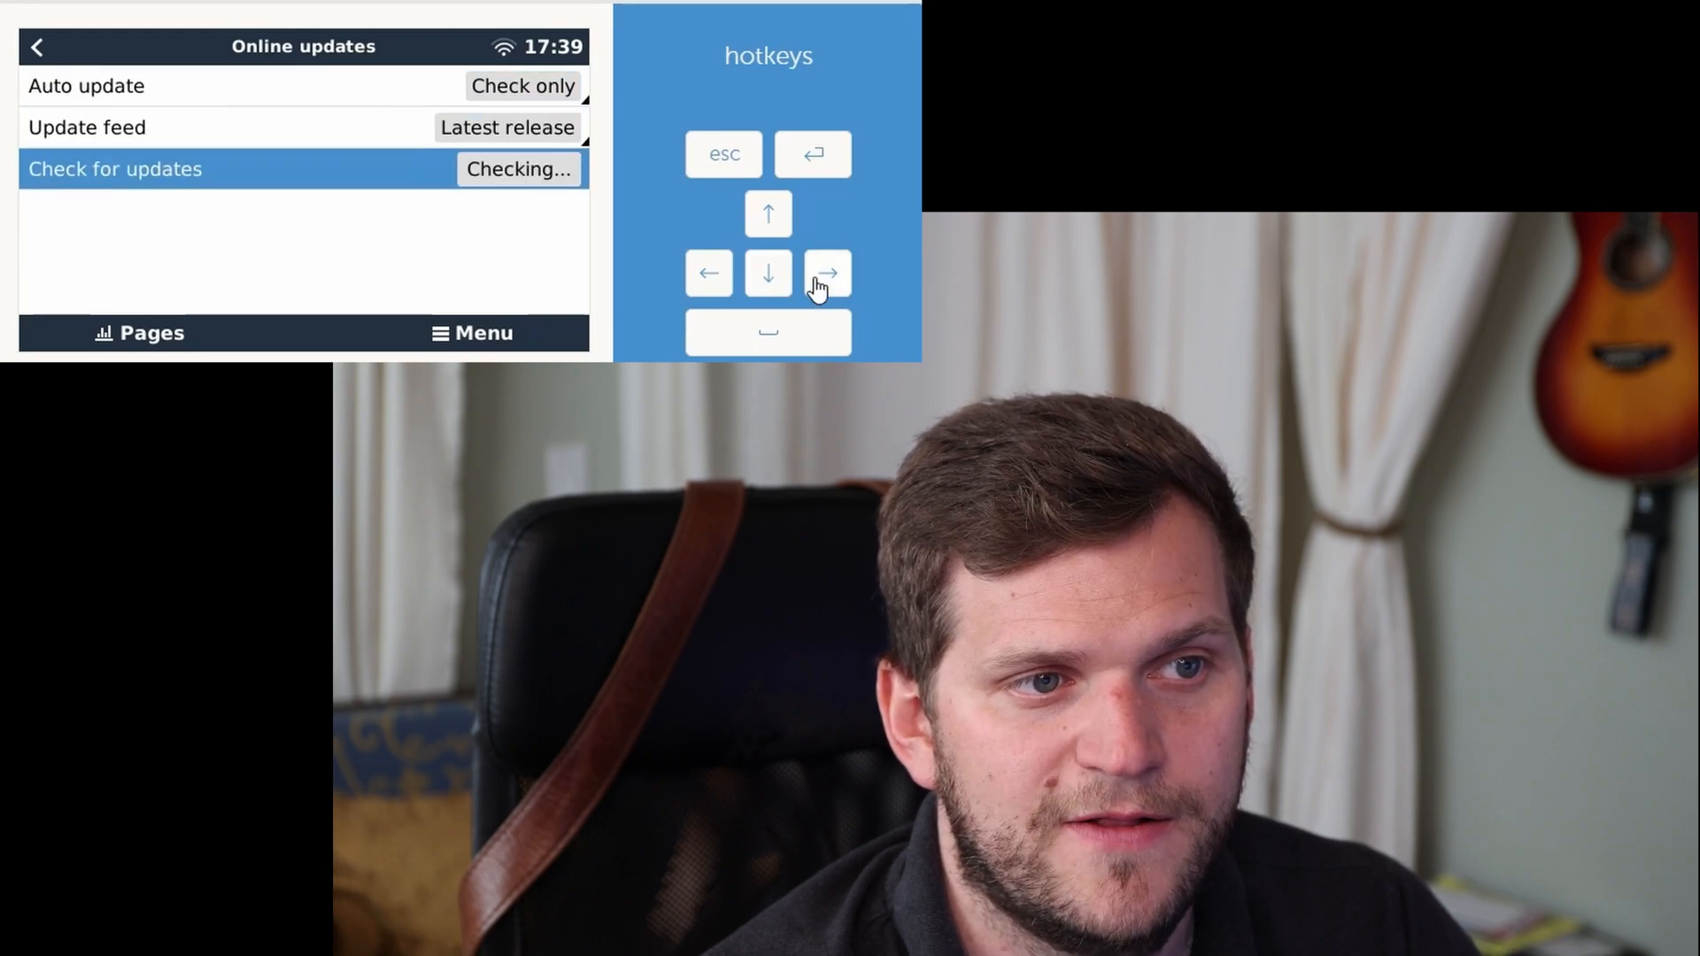
- Set Update feed to 'Latest release candidate' and check for updates, which errors
left_click(773, 212)
left_click(522, 134)
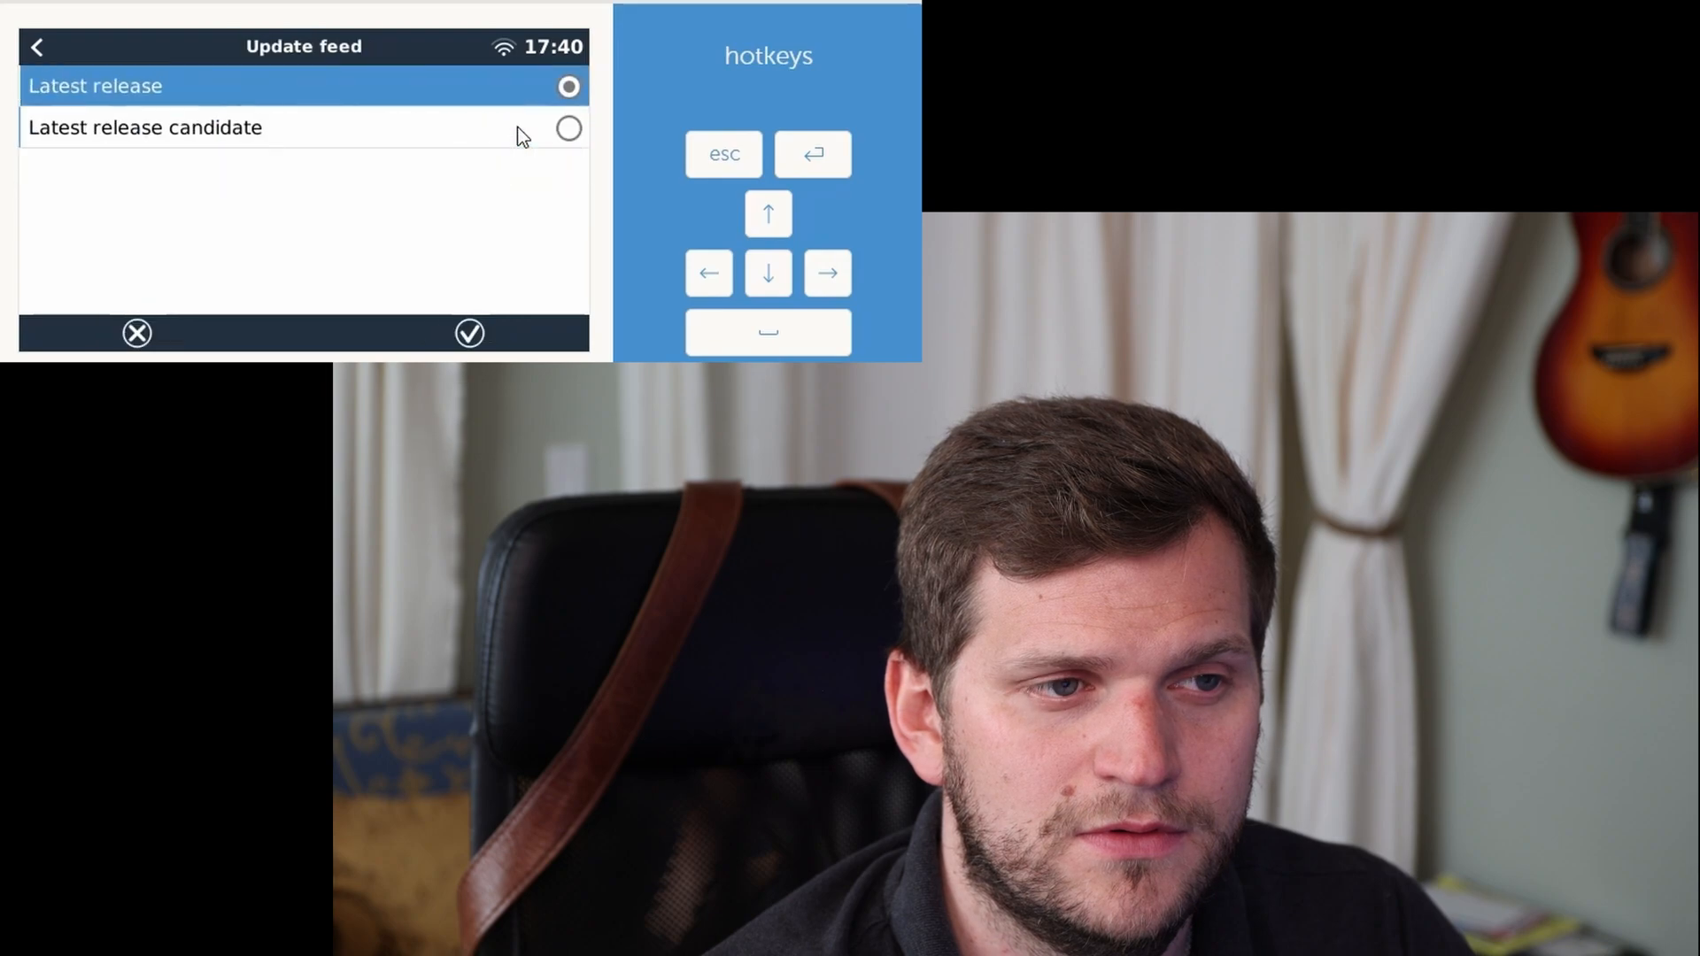
left_click(575, 129)
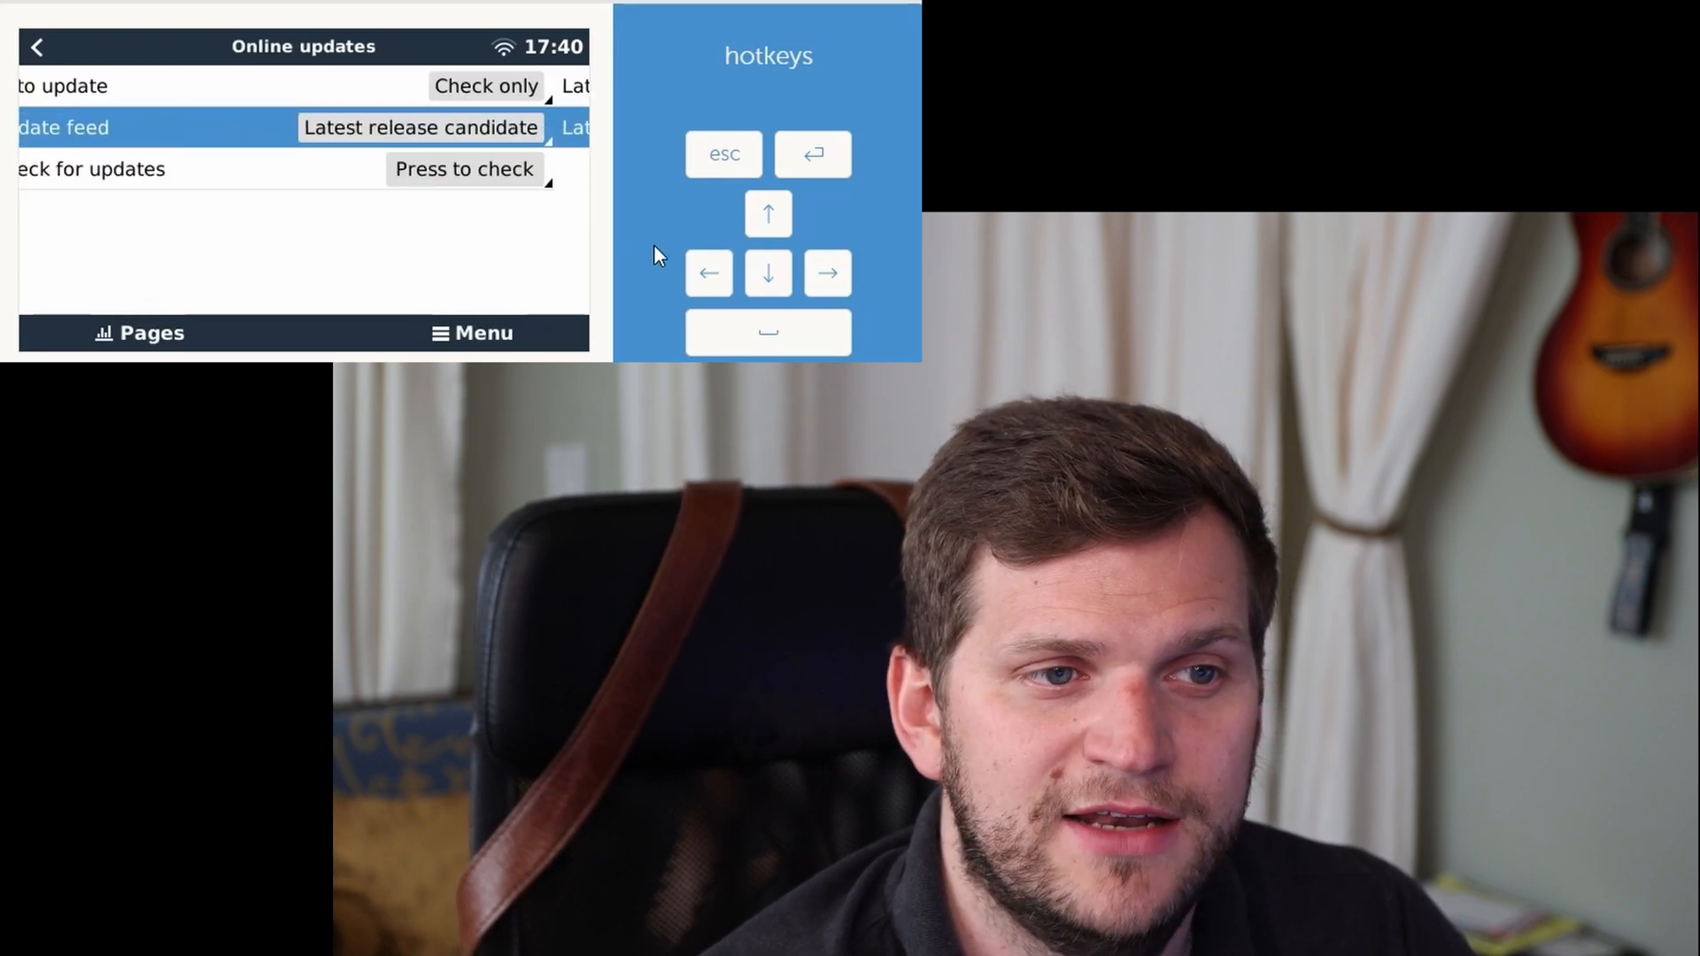
left_click(765, 276)
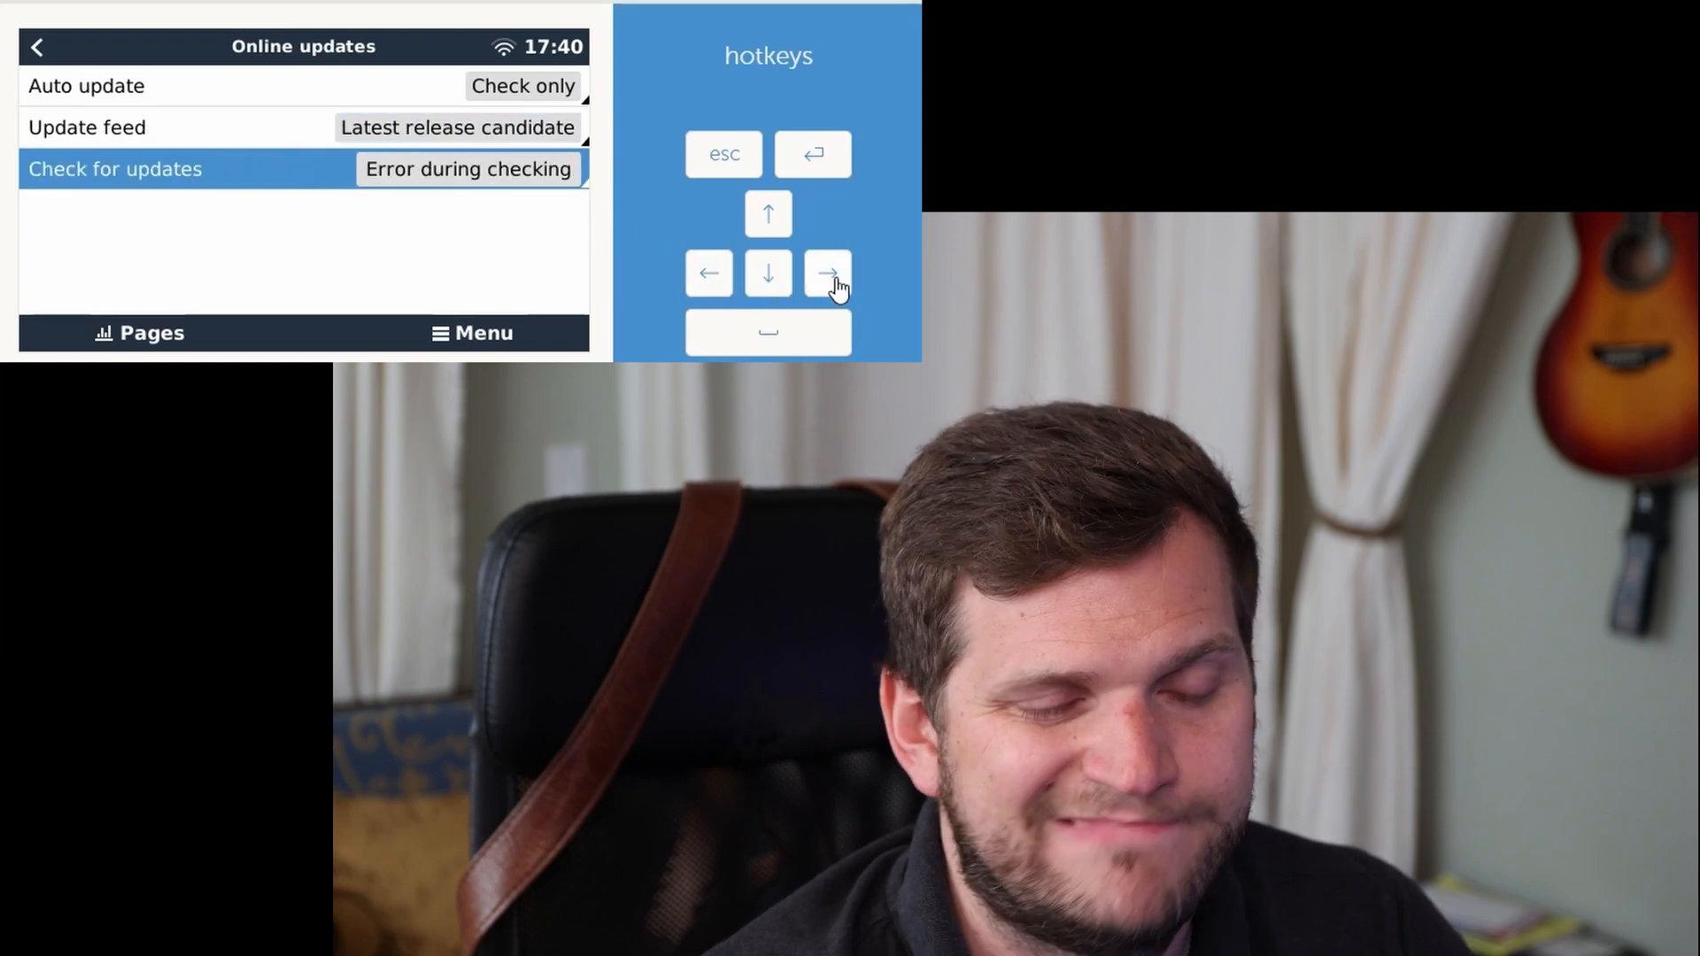
- Set Update feed back to 'Latest release', confirm it and check for updates again
left_click(768, 215)
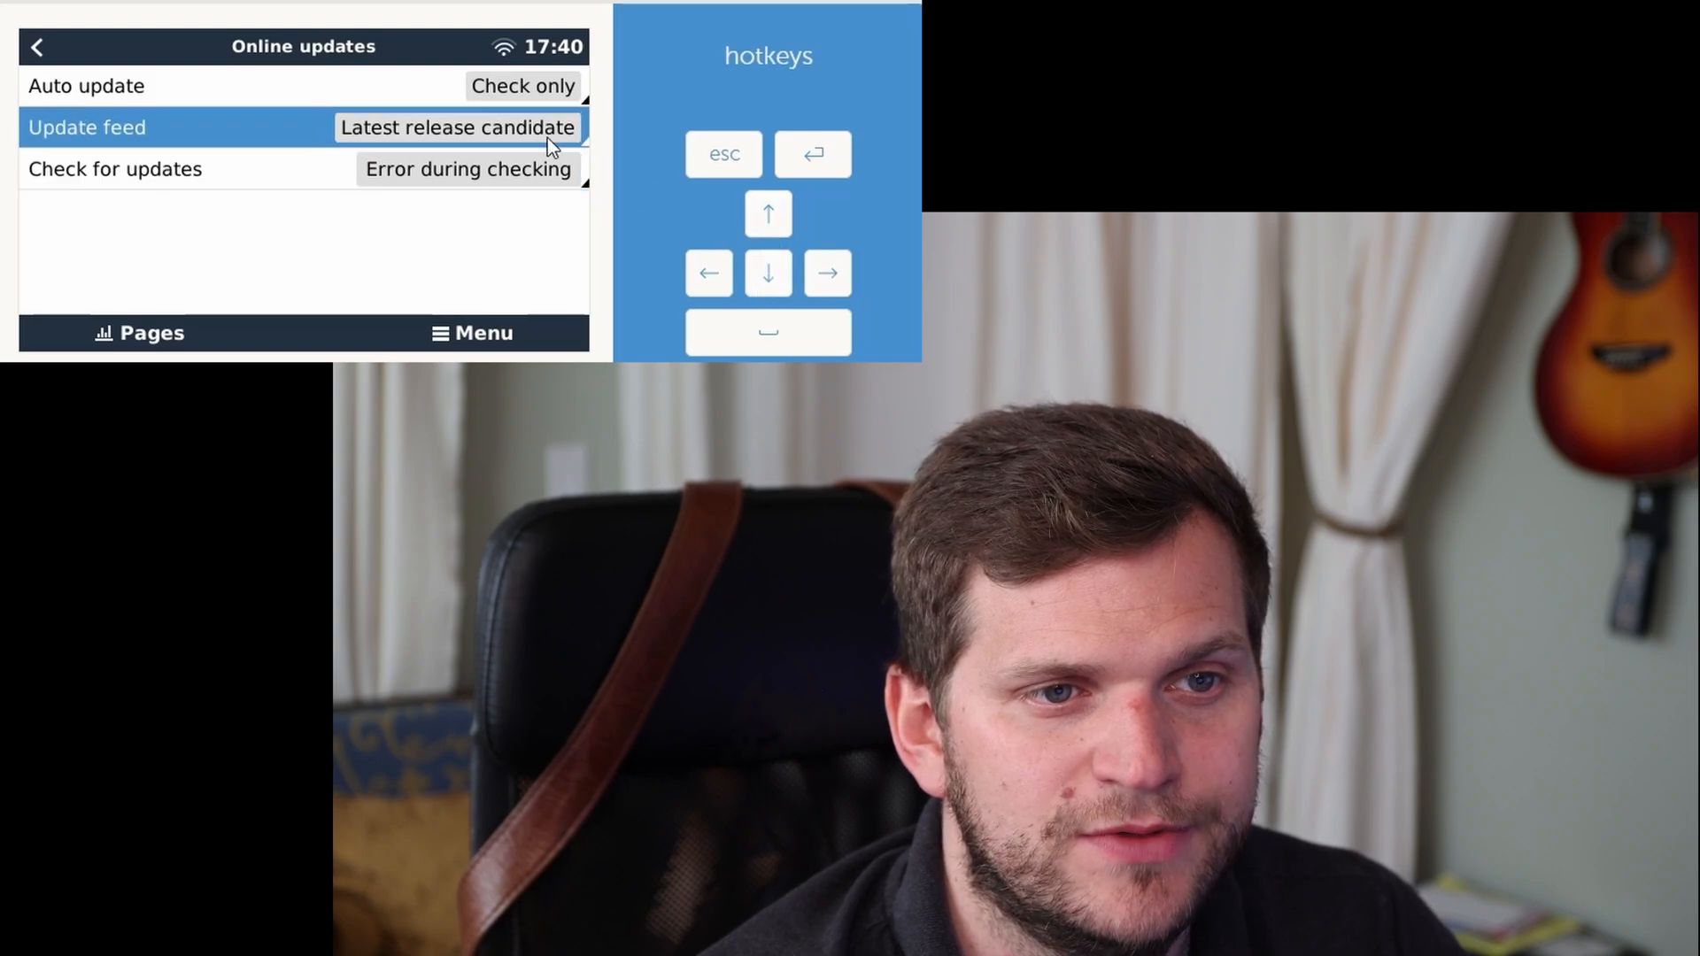
left_click(548, 138)
left_click(569, 88)
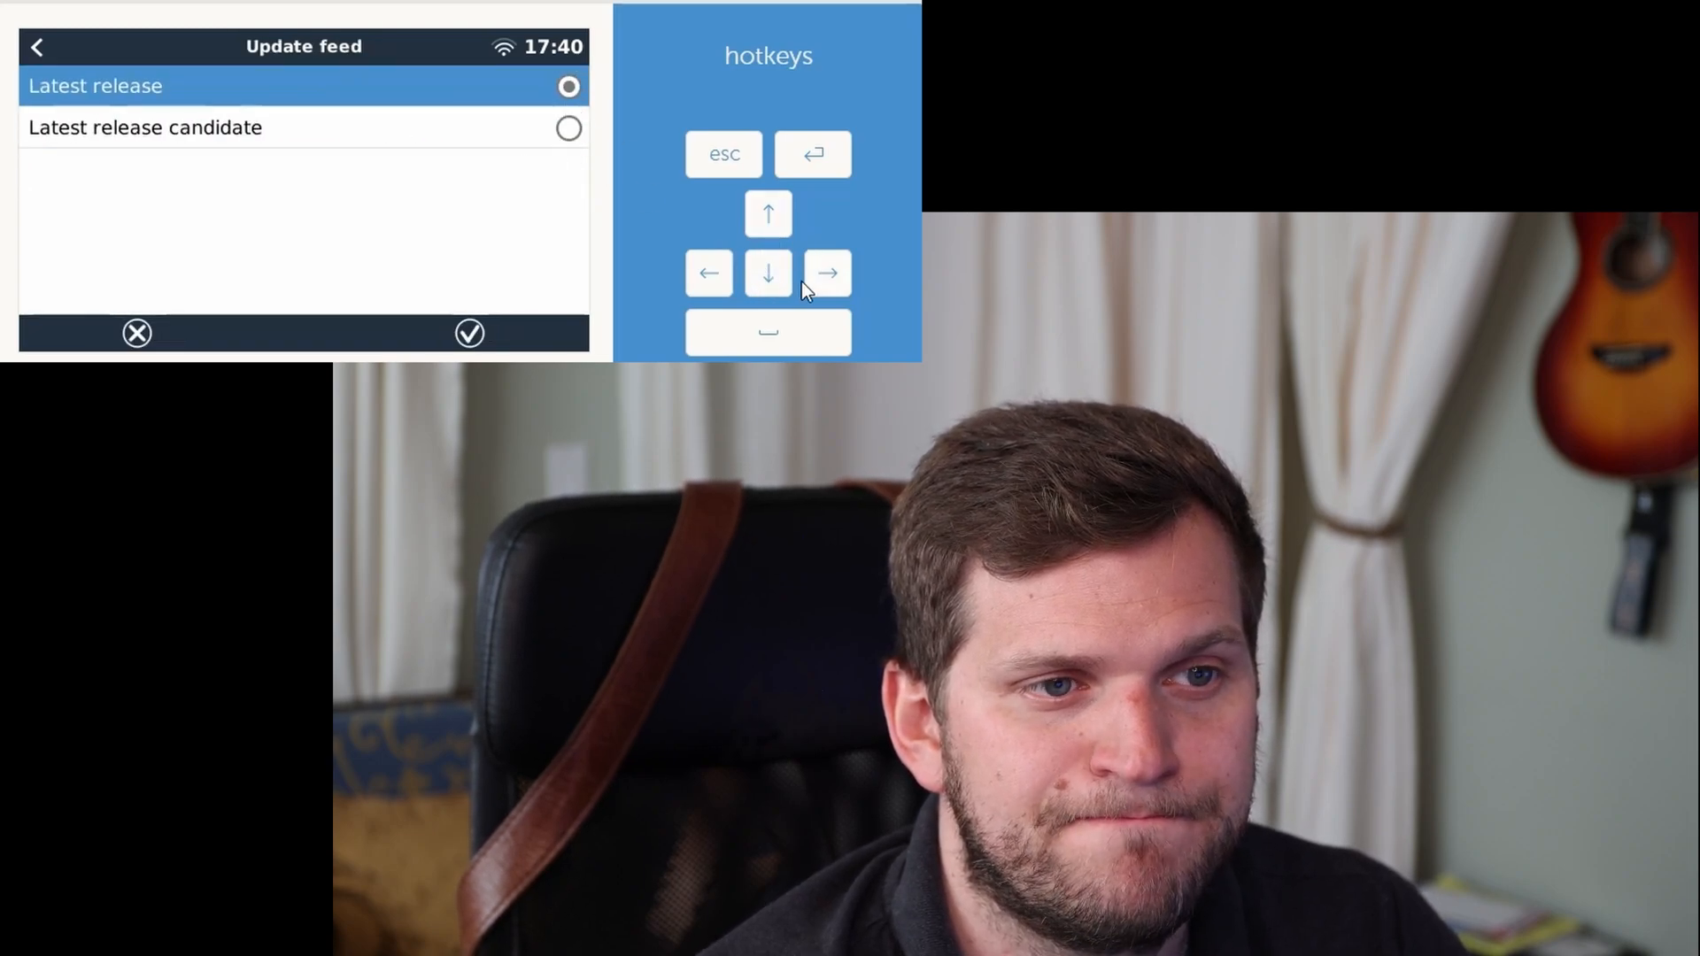
left_click(709, 274)
left_click(768, 273)
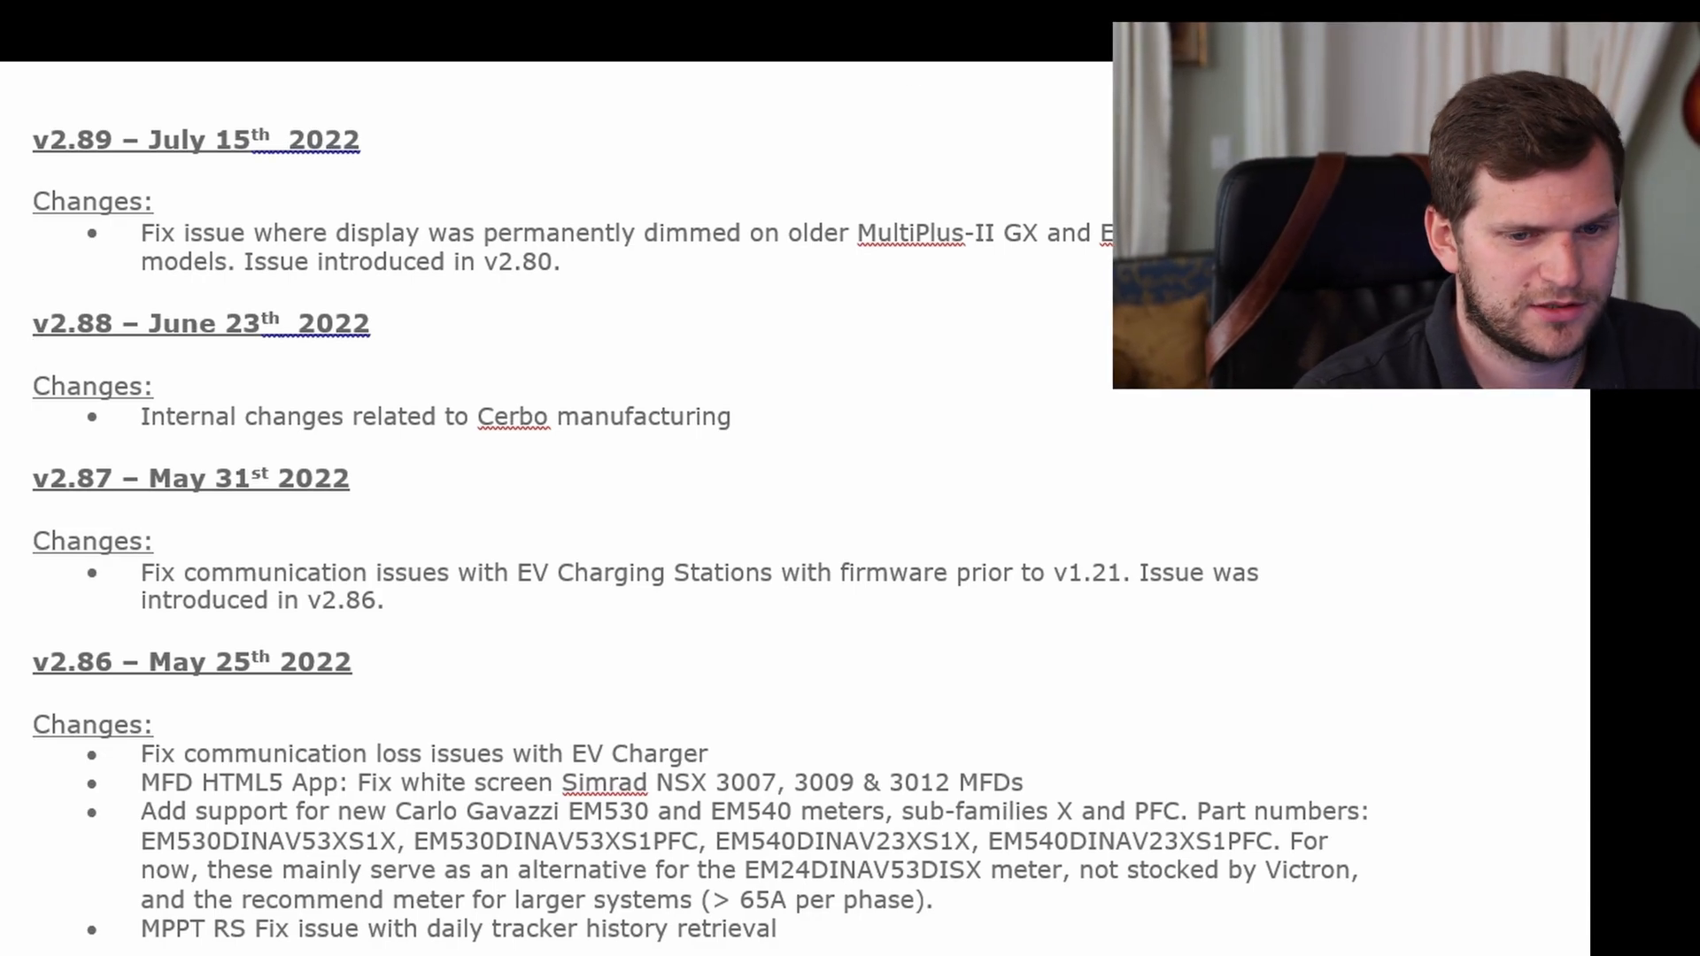
scroll(665, 532, "down", 2)
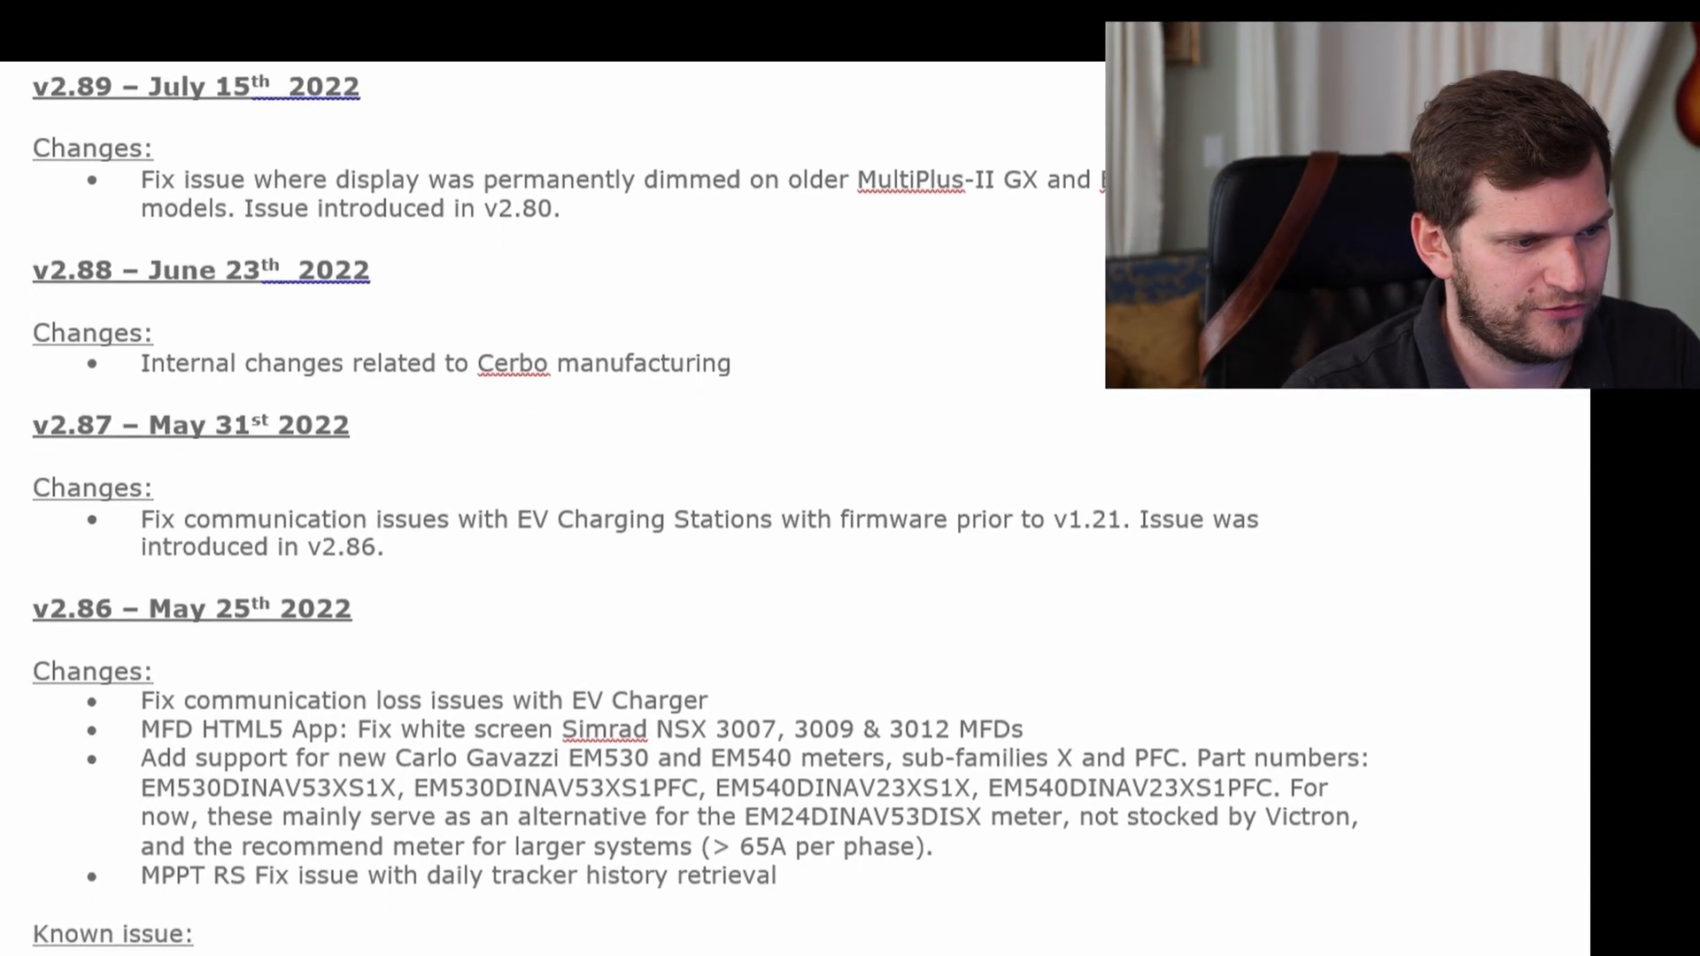
scroll(664, 532, "down", 2)
scroll(664, 531, "down", 2)
scroll(665, 531, "down", 2)
scroll(664, 532, "down", 1)
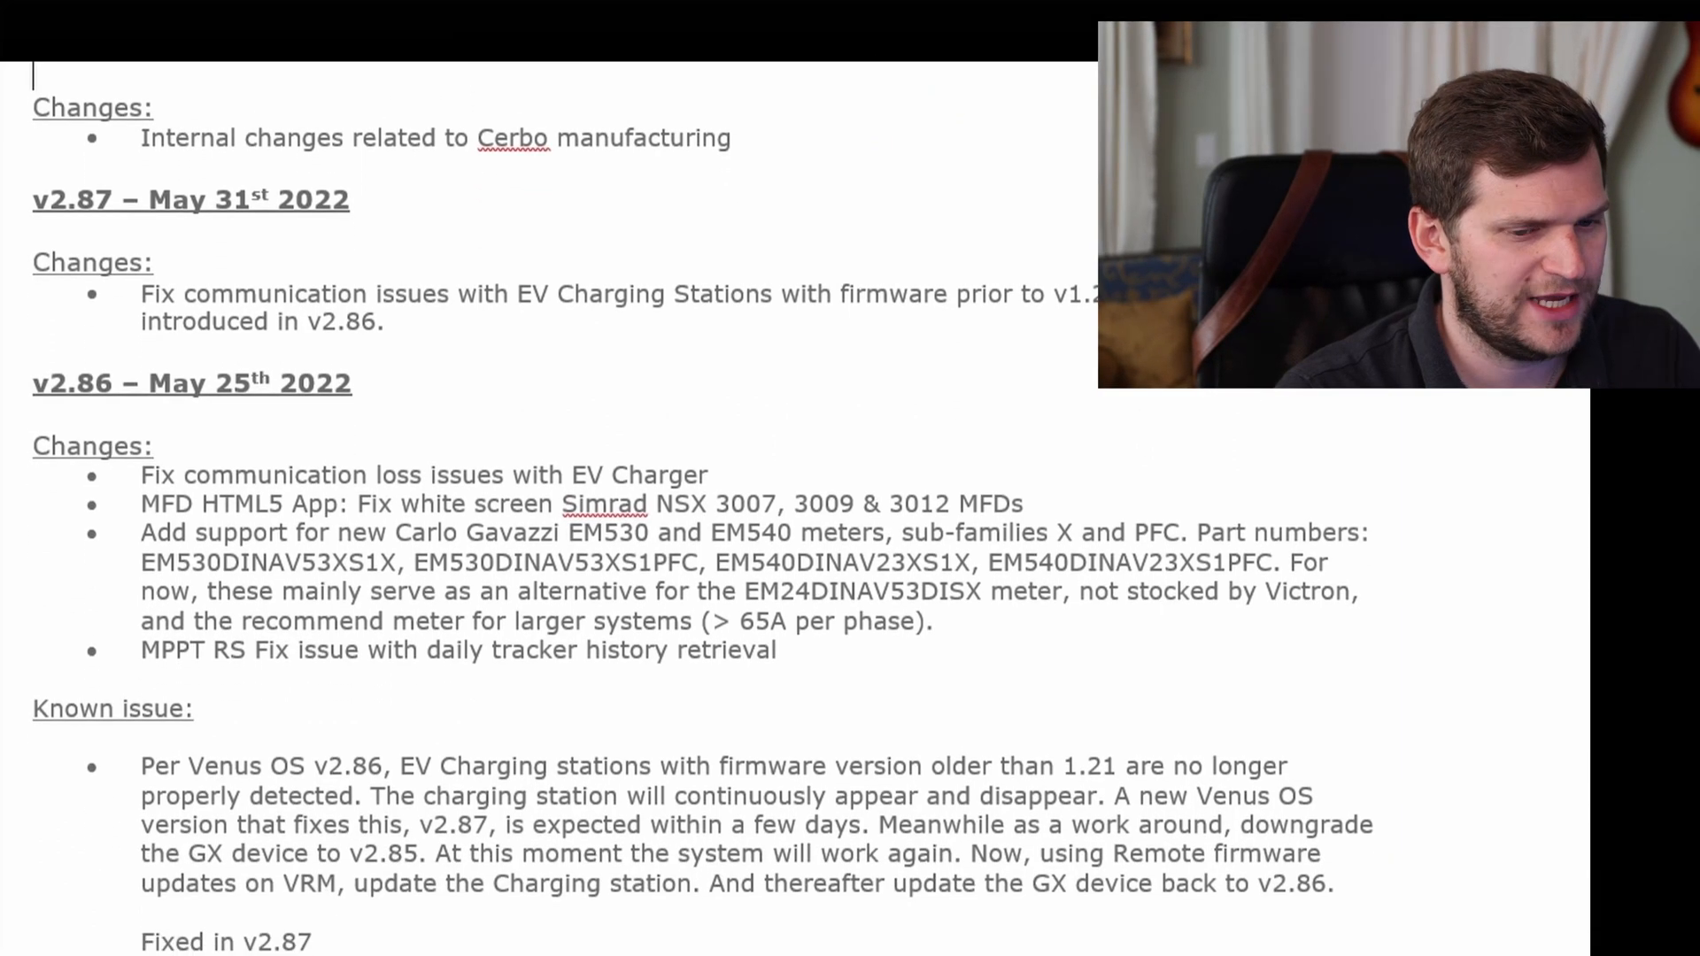
scroll(665, 532, "down", 1)
scroll(665, 531, "down", 1)
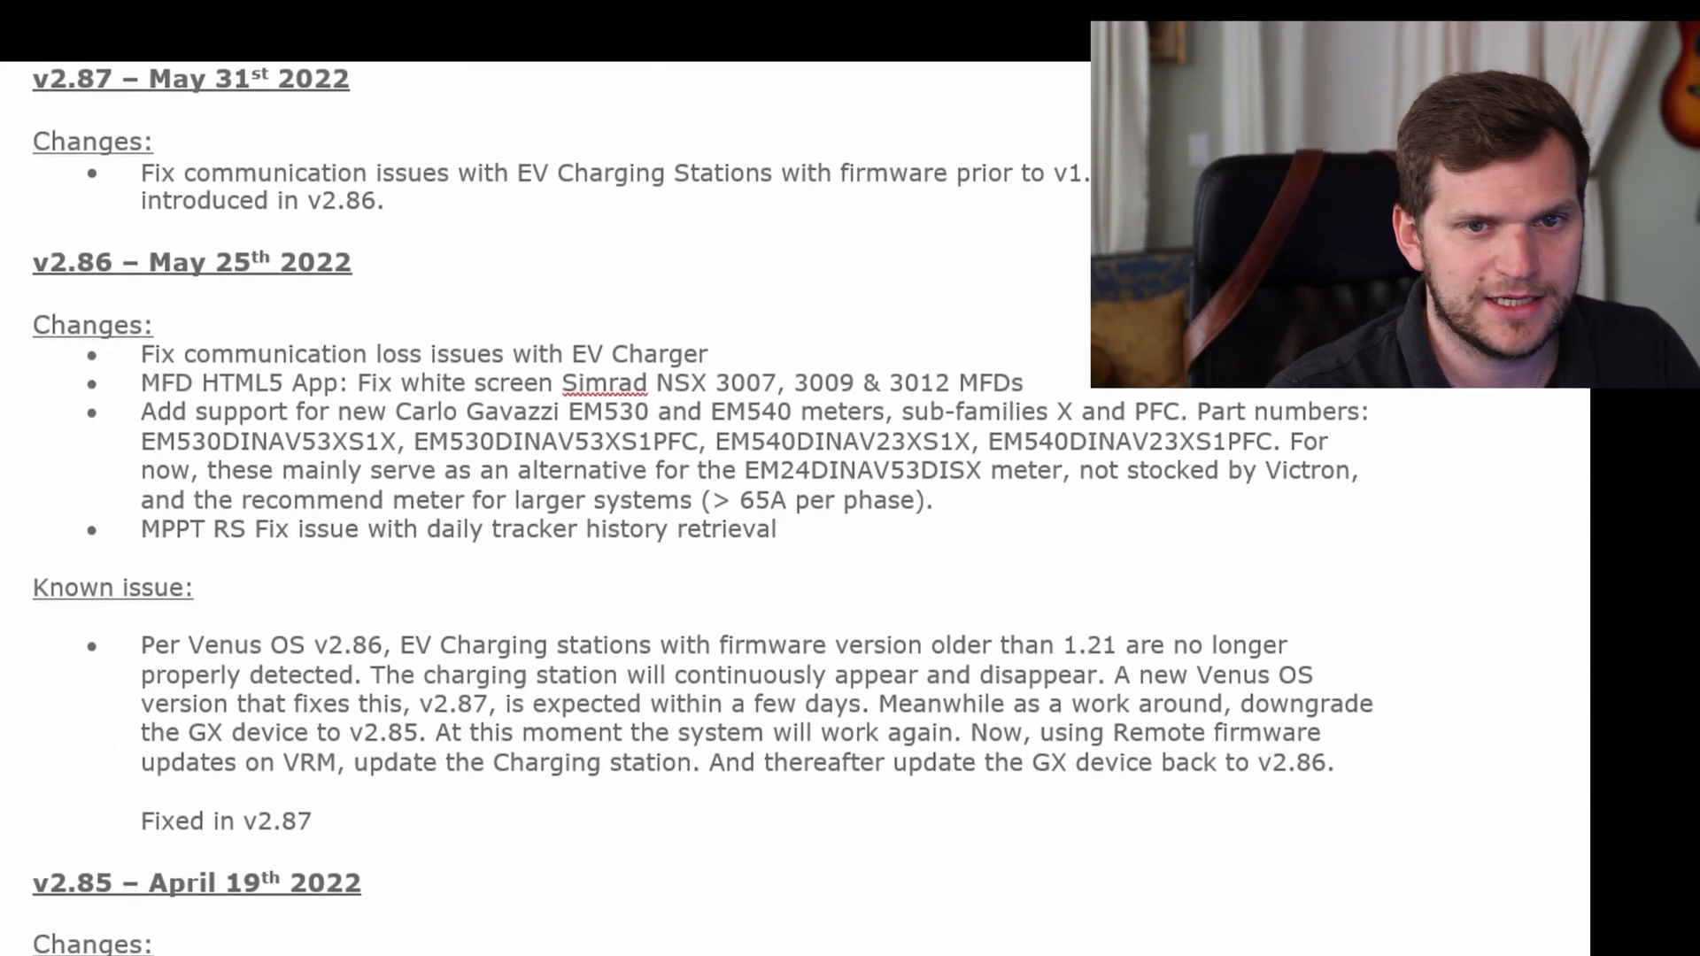
scroll(664, 532, "up", 1)
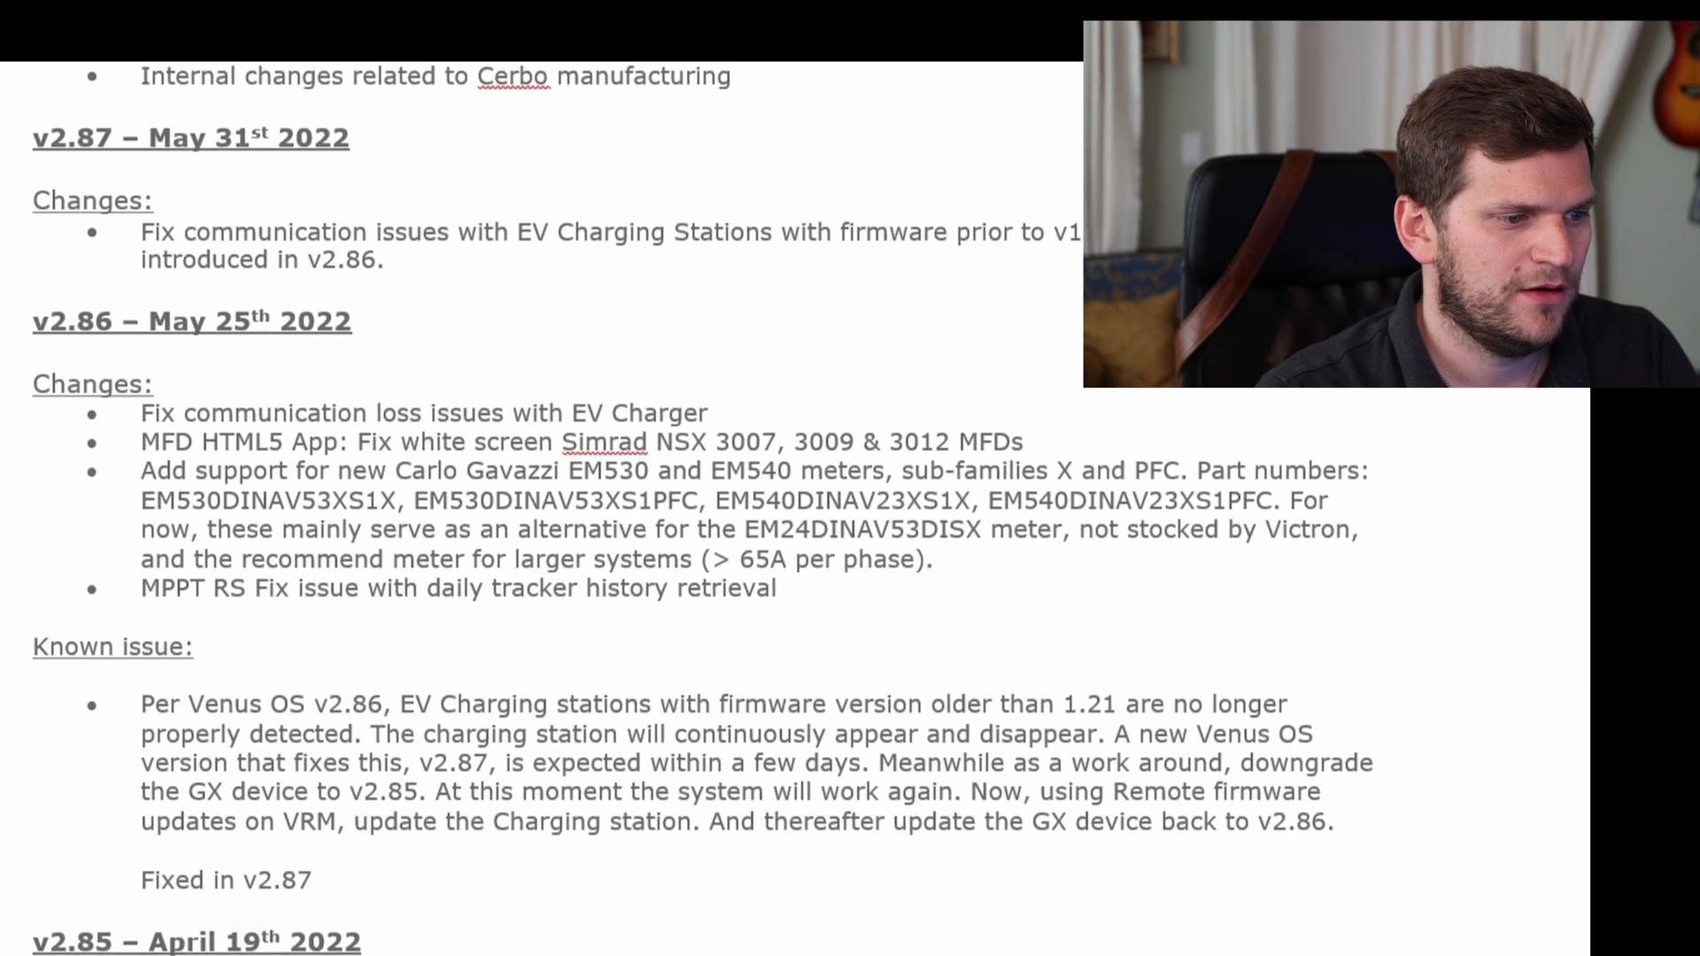
scroll(664, 532, "up", 1)
scroll(664, 531, "up", 1)
scroll(665, 531, "up", 1)
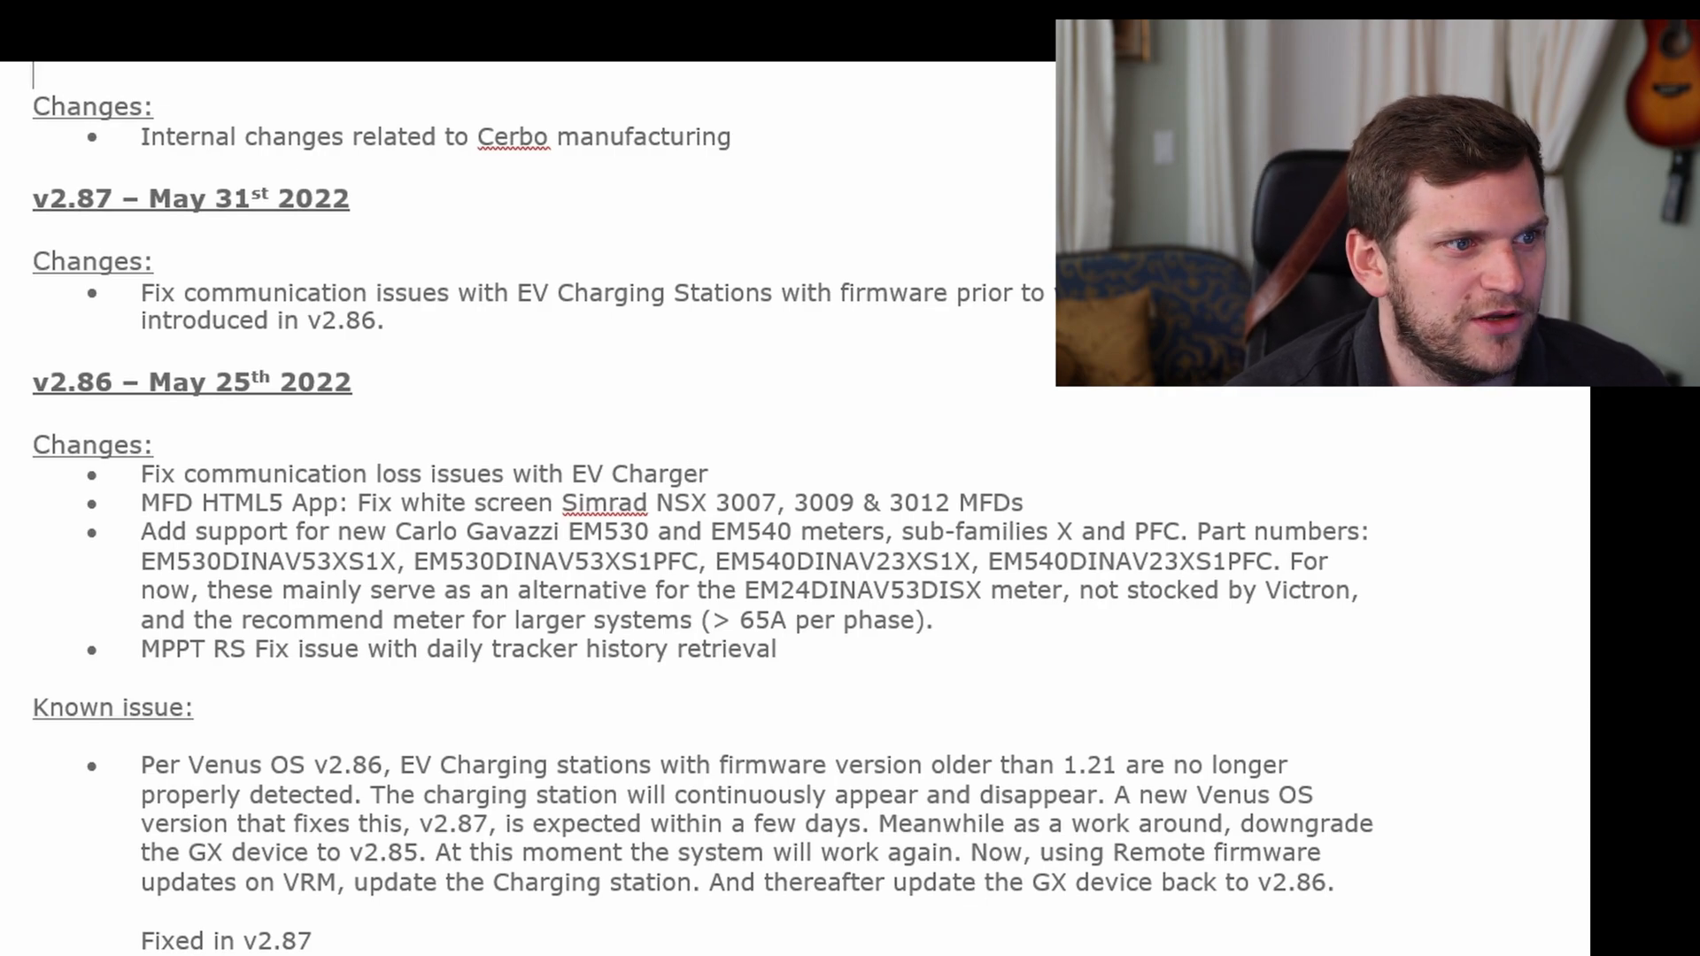
scroll(1576, 639, "up", 1)
scroll(1382, 647, "up", 1)
scroll(1395, 647, "up", 1)
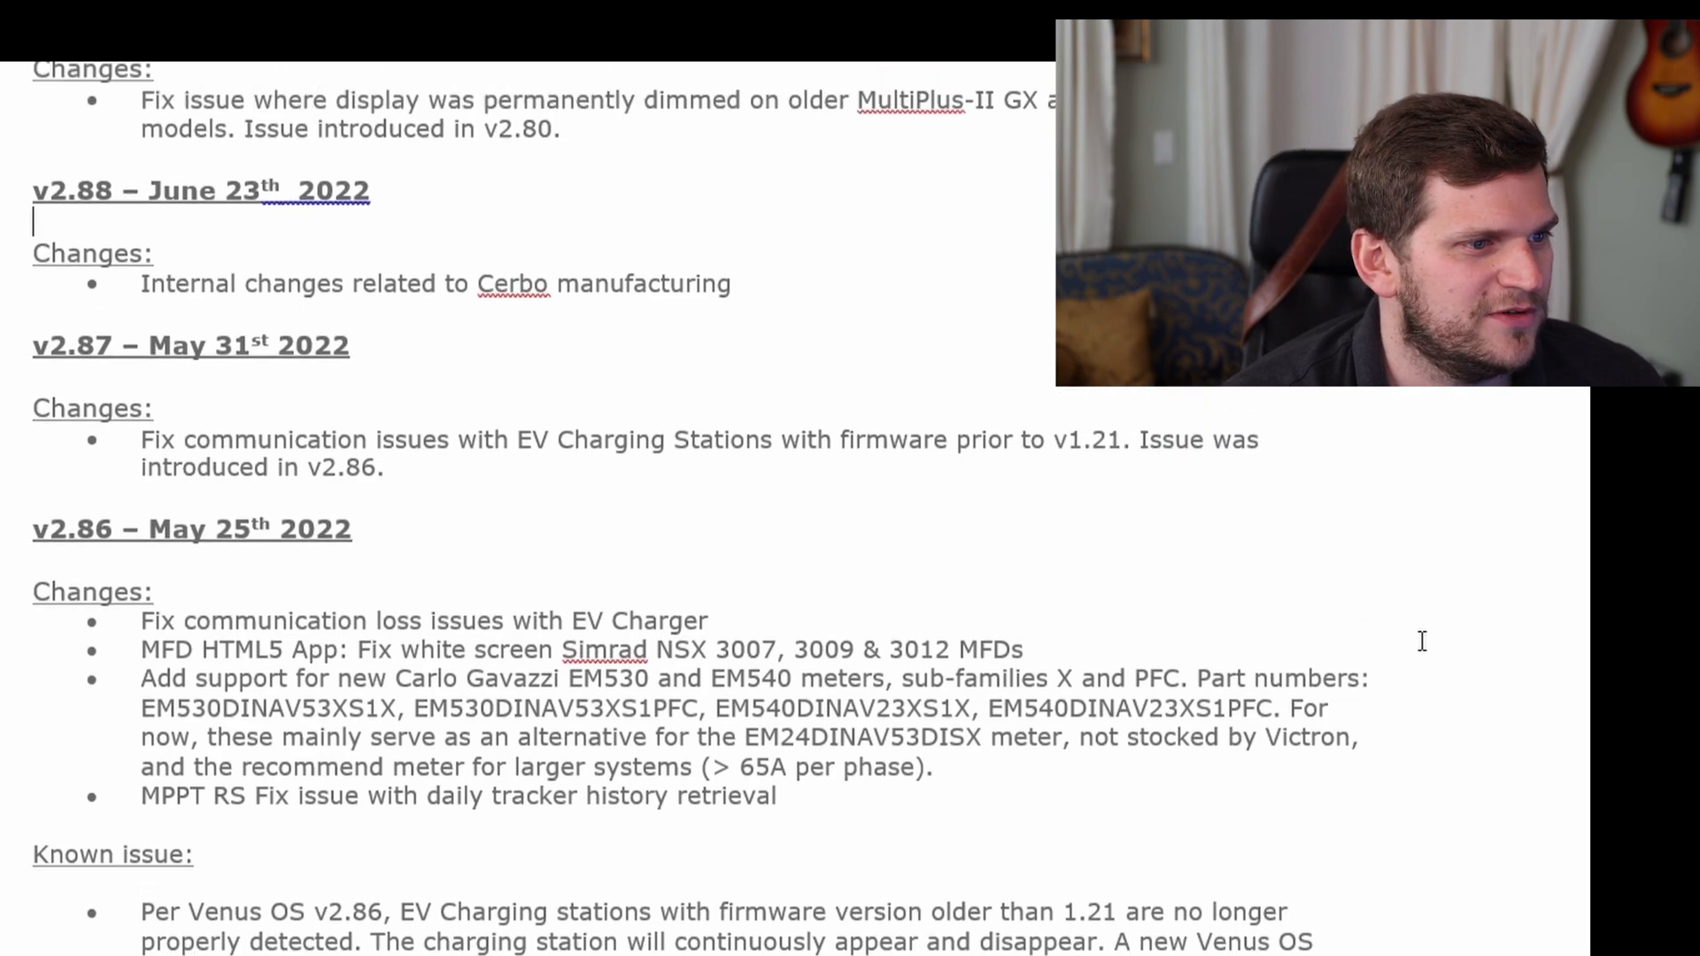
scroll(1422, 653, "up", 1)
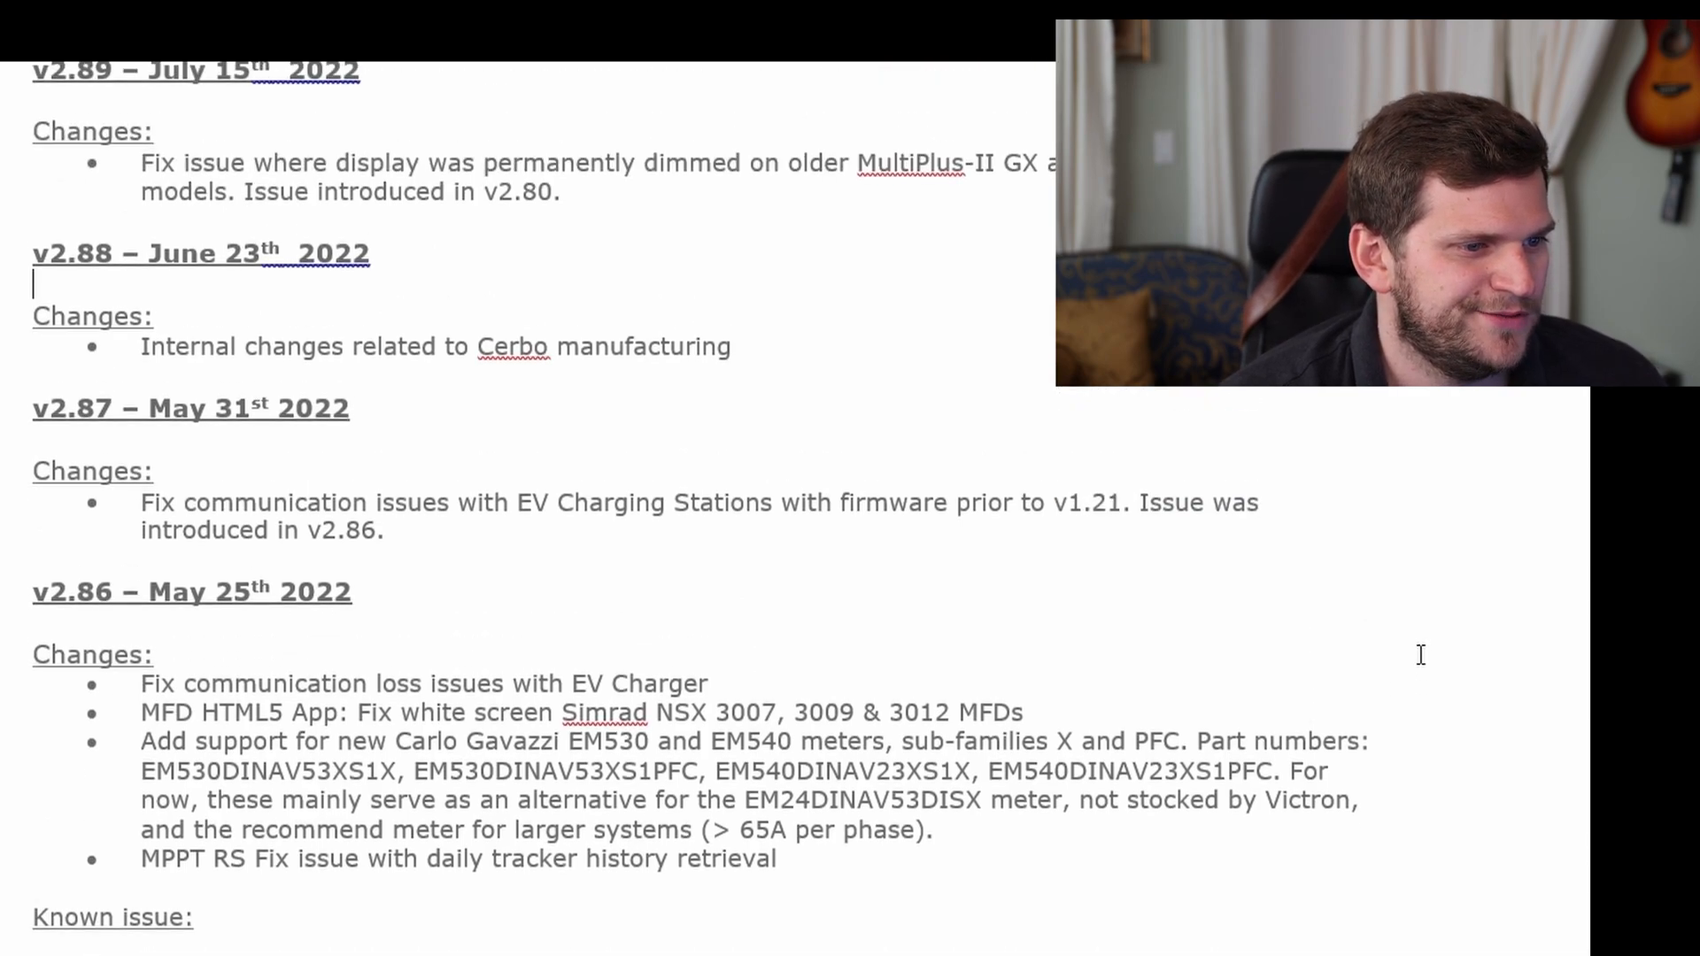
scroll(1421, 655, "up", 2)
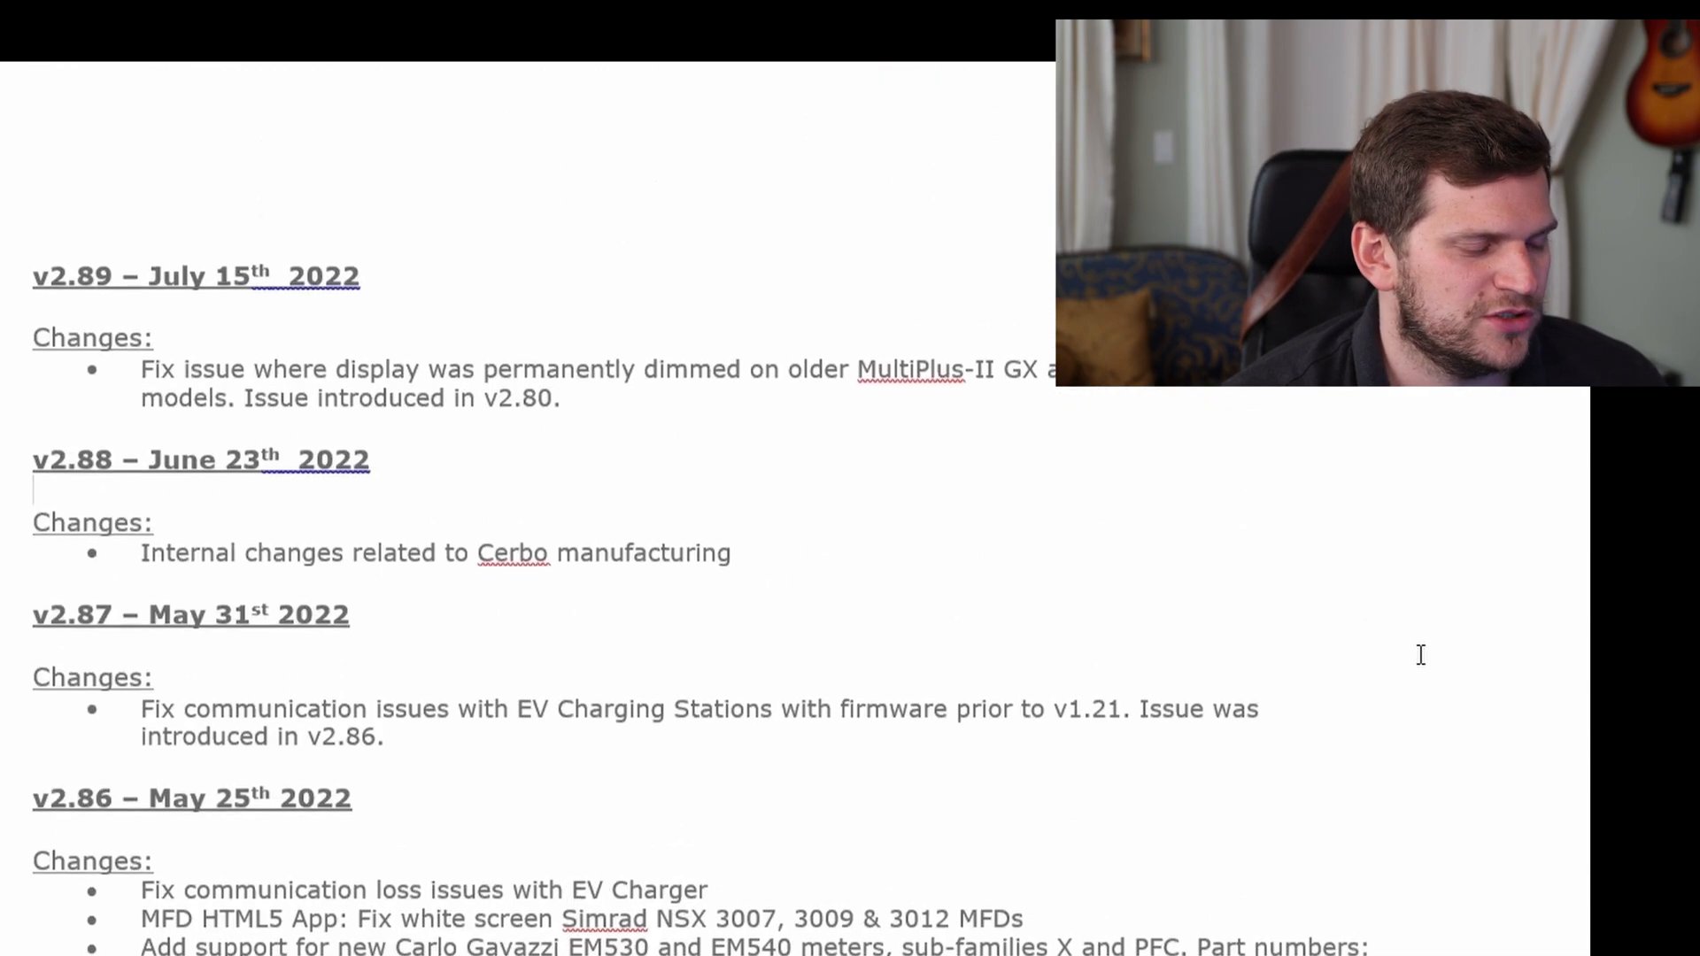
scroll(1421, 654, "down", 2)
scroll(1420, 655, "up", 2)
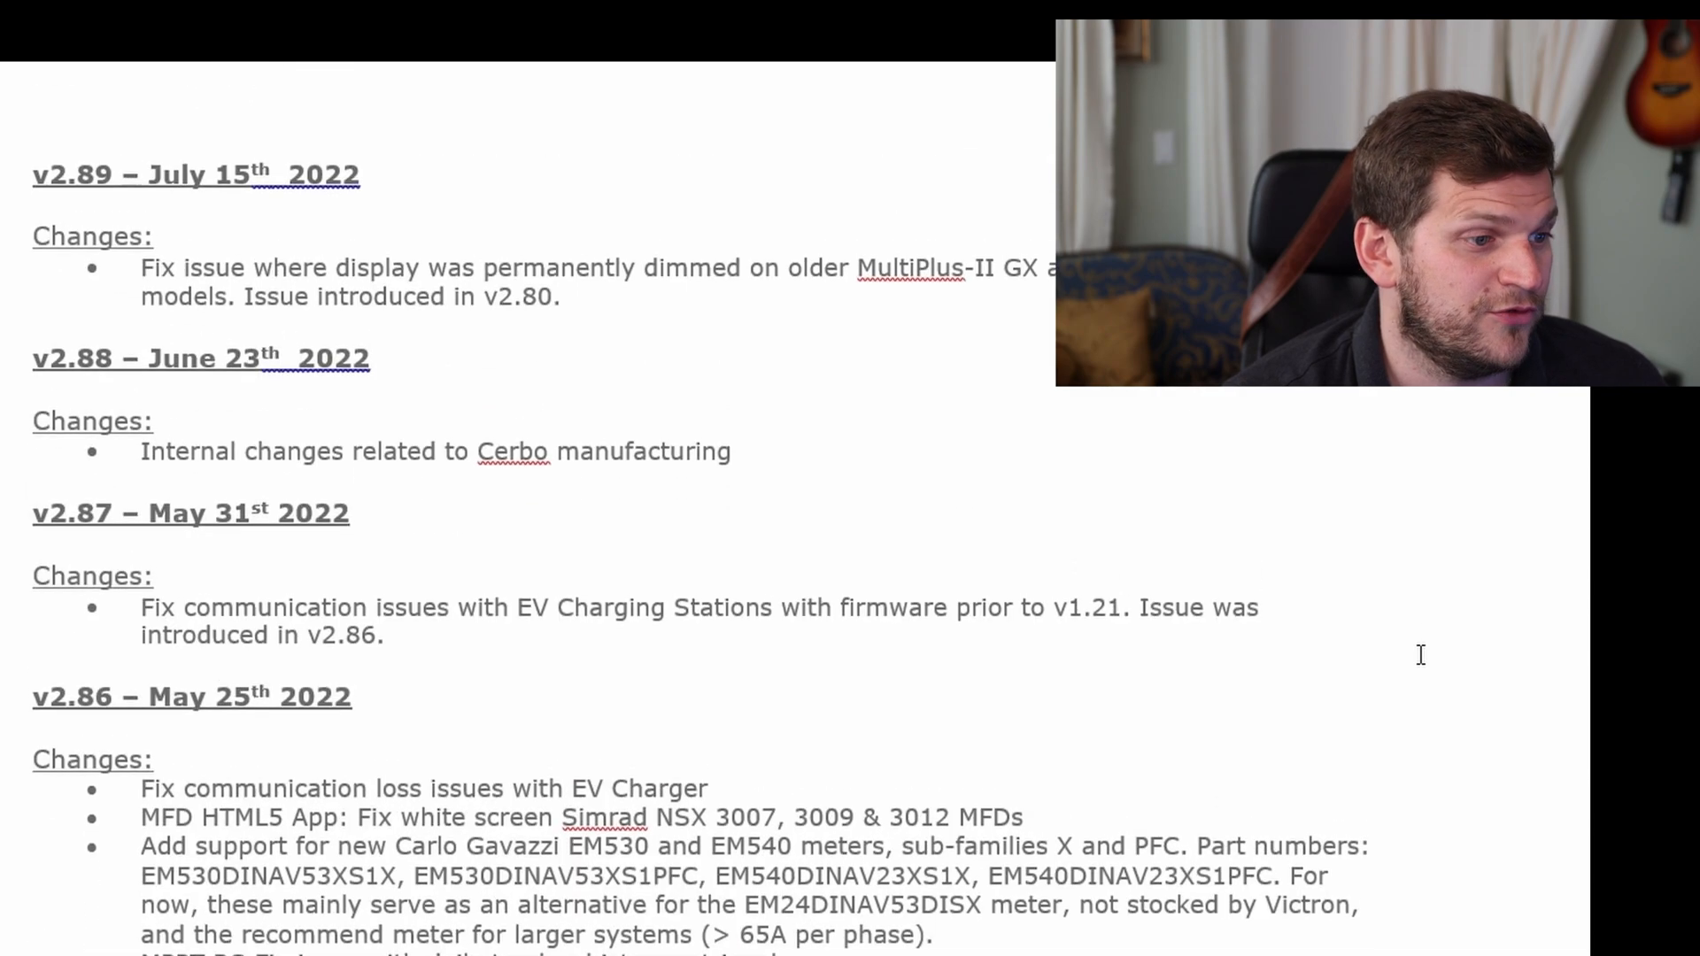